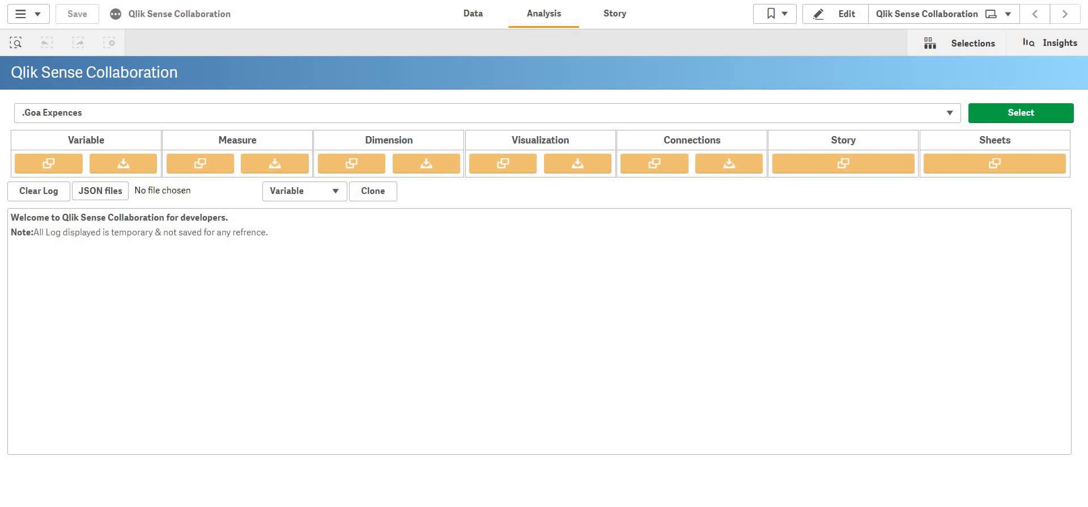
Choose HR Qlik Tech New as the source app and load its metadata.
left_click(487, 113)
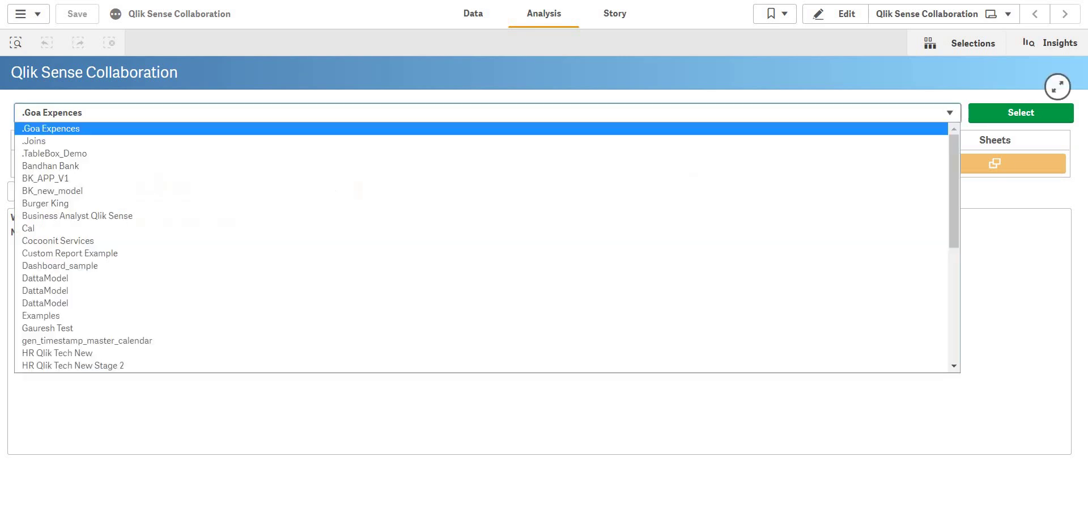
key("g")
key("d")
key("h")
key("Return")
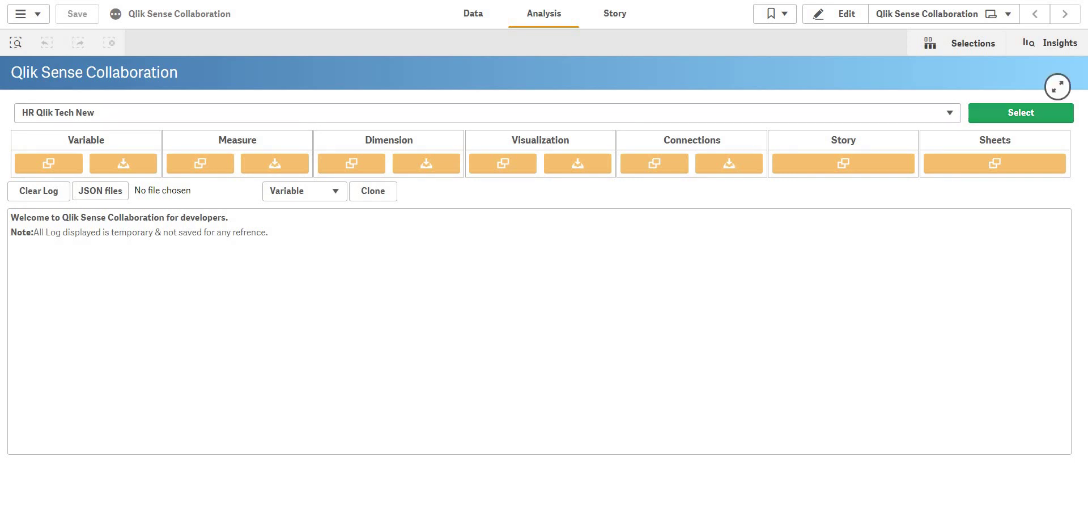
left_click(1020, 113)
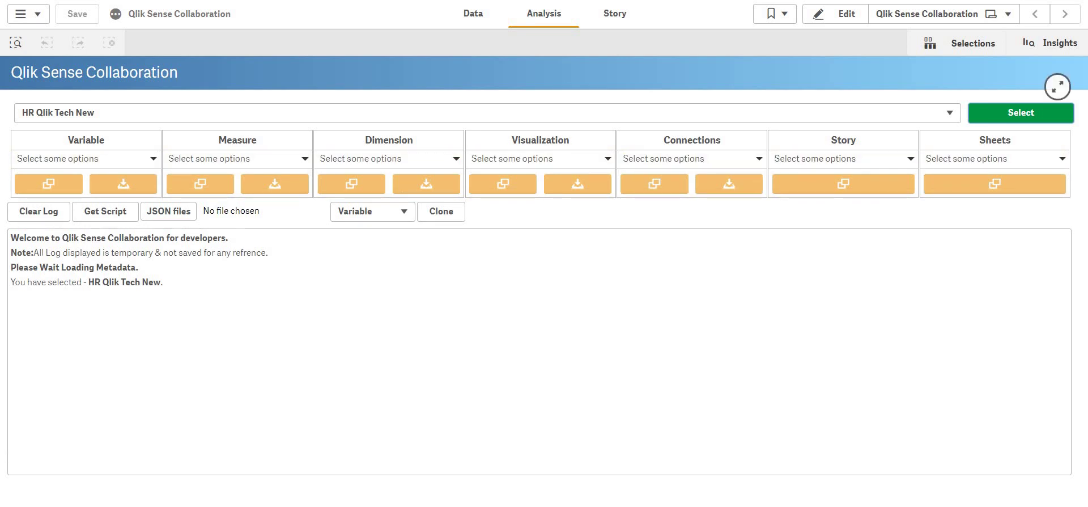
Review the available variables, measures, dimensions, visualizations, connections and stories of the source app.
left_click(86, 159)
scroll(86, 256, "down", 5)
scroll(85, 263, "down", 10)
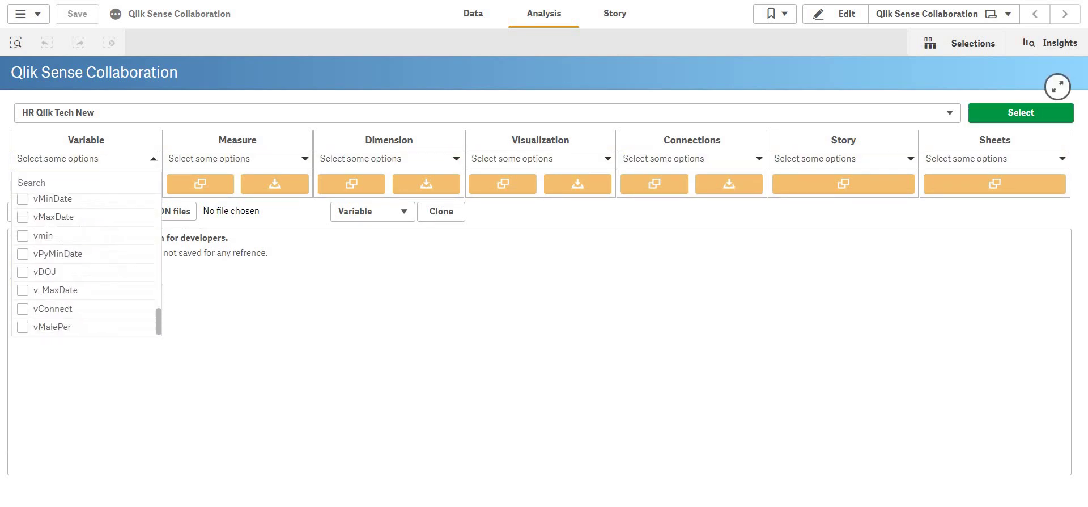
scroll(85, 263, "up", 4)
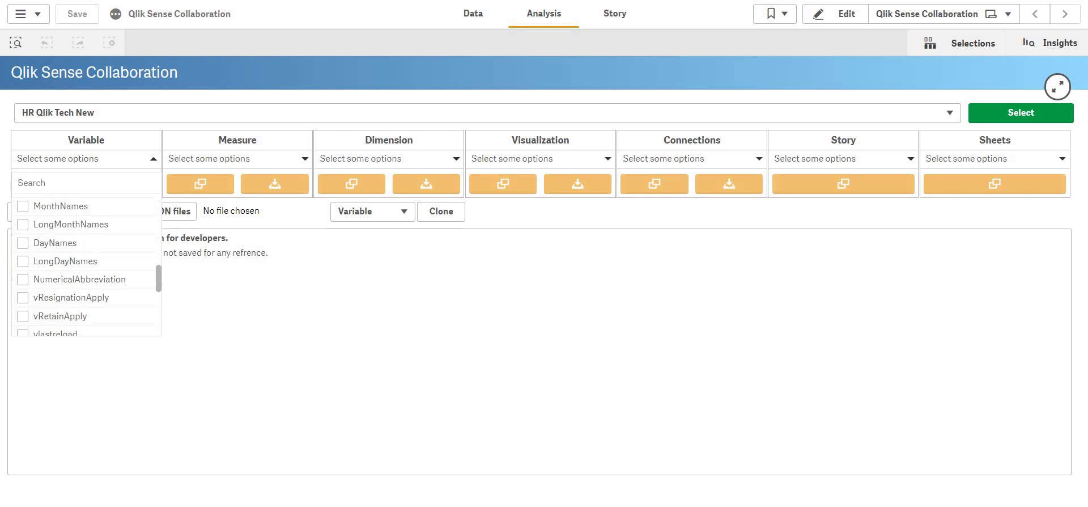
left_click(86, 159)
left_click(238, 158)
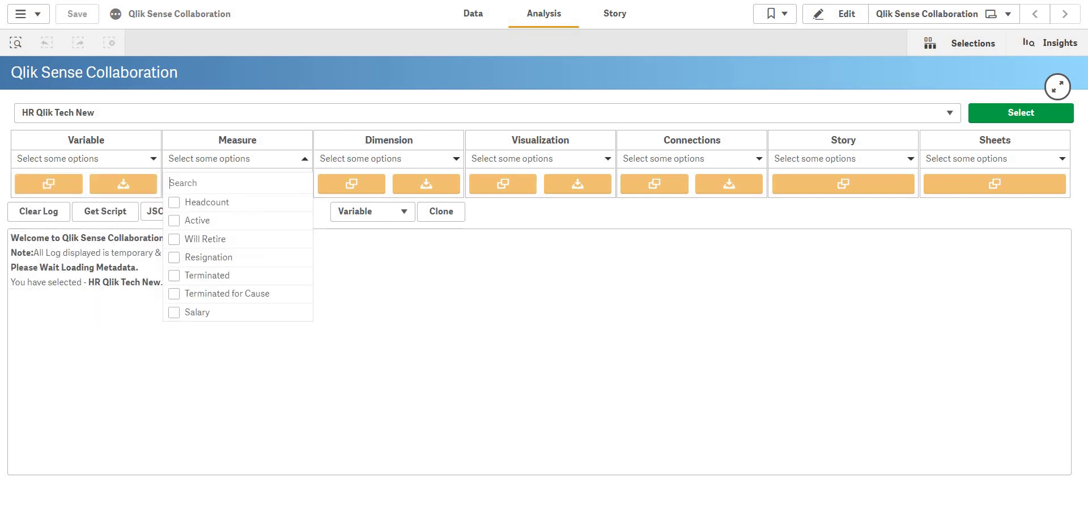
left_click(388, 158)
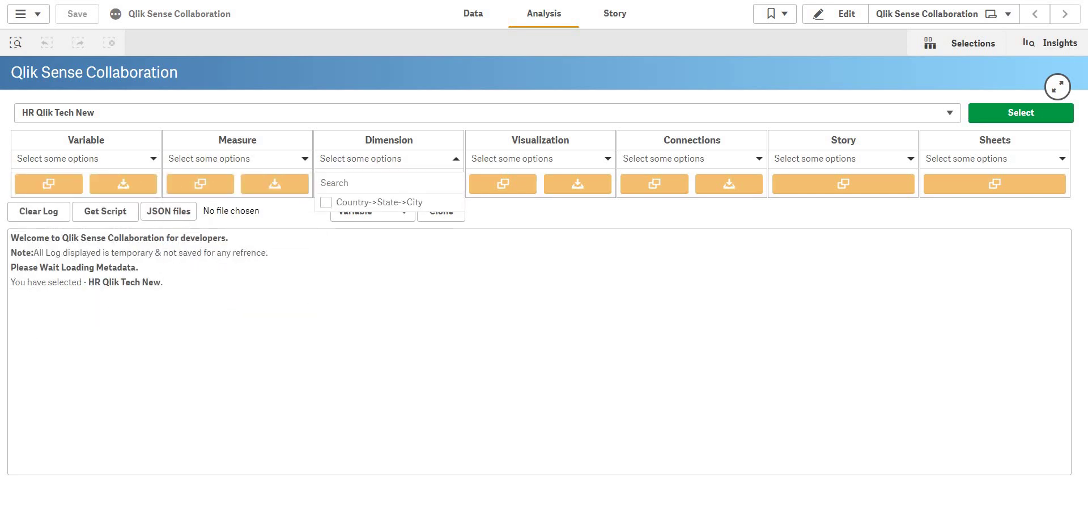
left_click(540, 158)
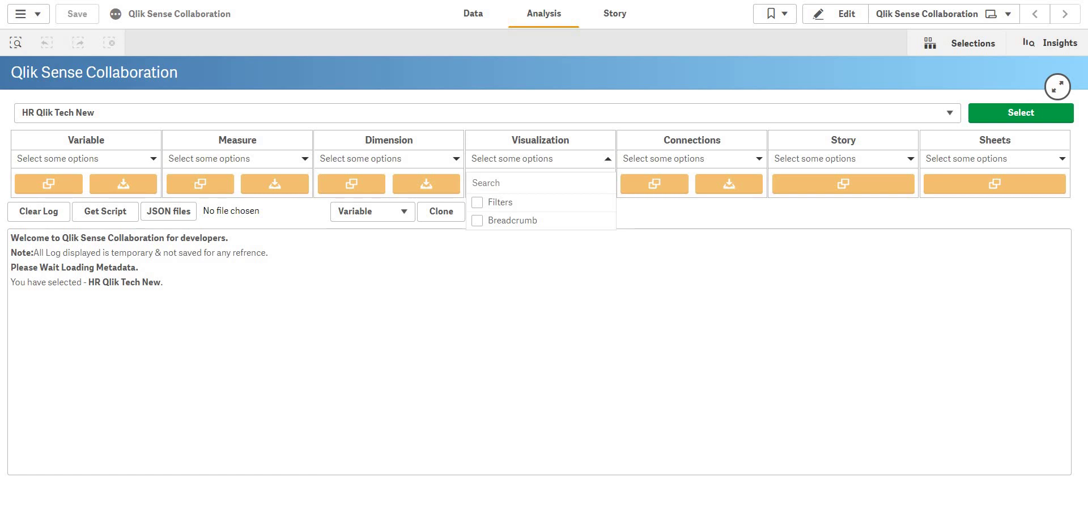
left_click(692, 159)
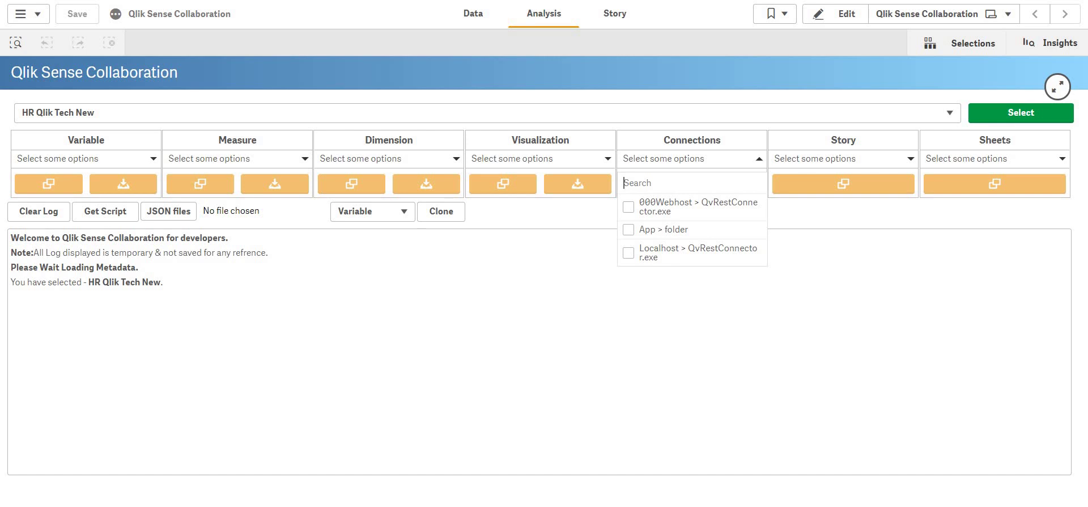
left_click(692, 159)
left_click(843, 158)
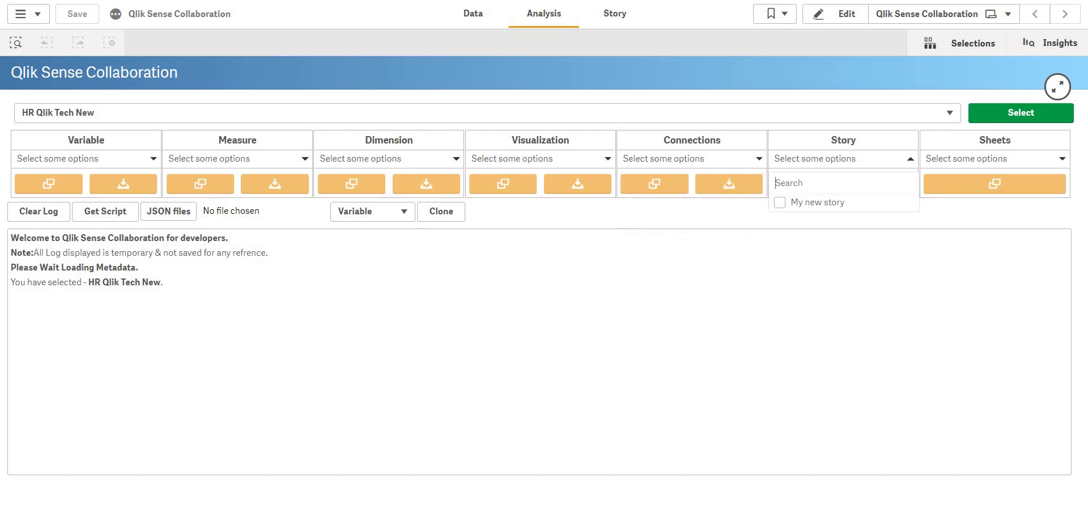
left_click(844, 159)
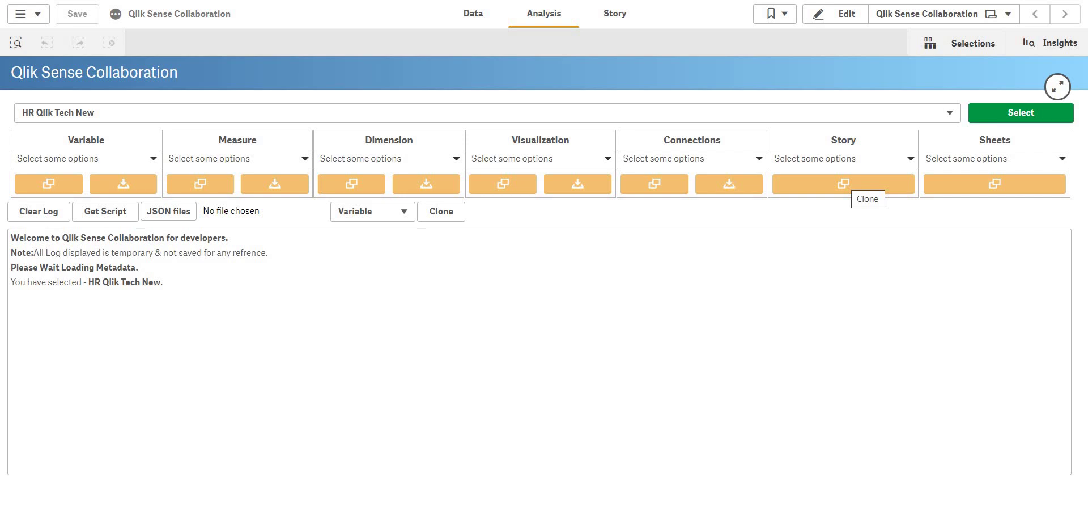
Select the Dashboard sheet in the list of source sheets.
left_click(994, 159)
scroll(994, 263, "down", 3)
scroll(994, 260, "up", 5)
scroll(994, 261, "down", 5)
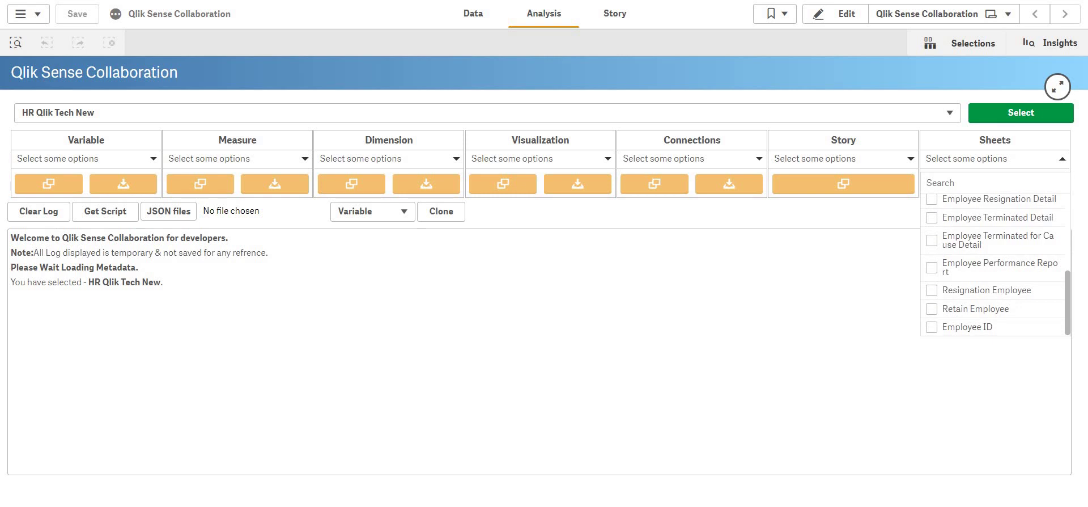
scroll(994, 261, "up", 5)
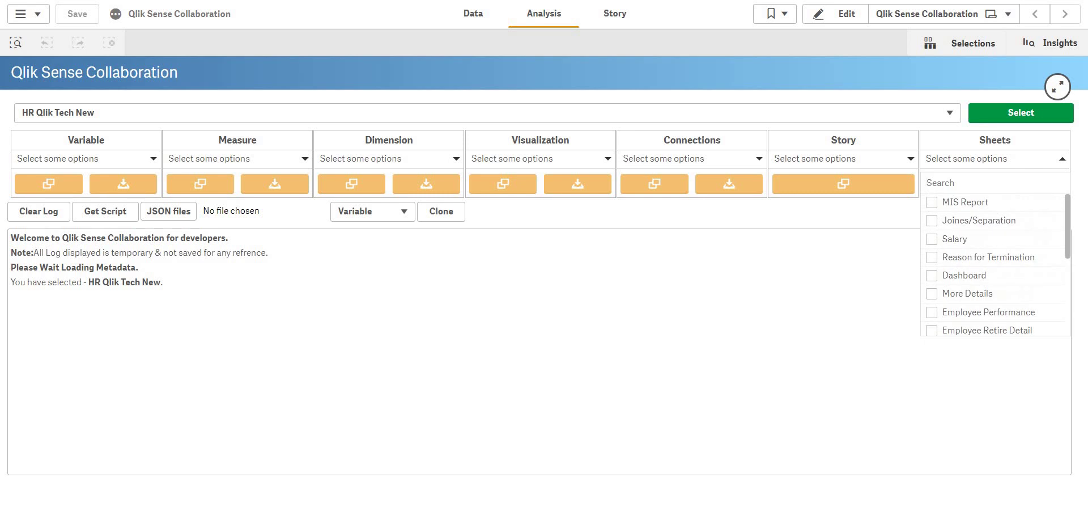
left_click(931, 275)
left_click(994, 159)
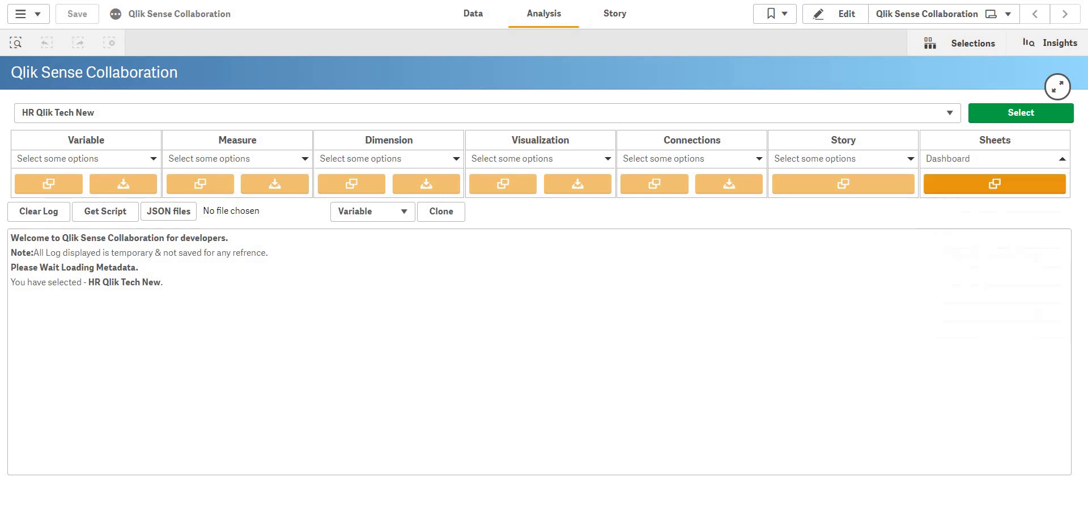
Select the 000Webhost, App folder and Localhost connections of the source app.
left_click(692, 158)
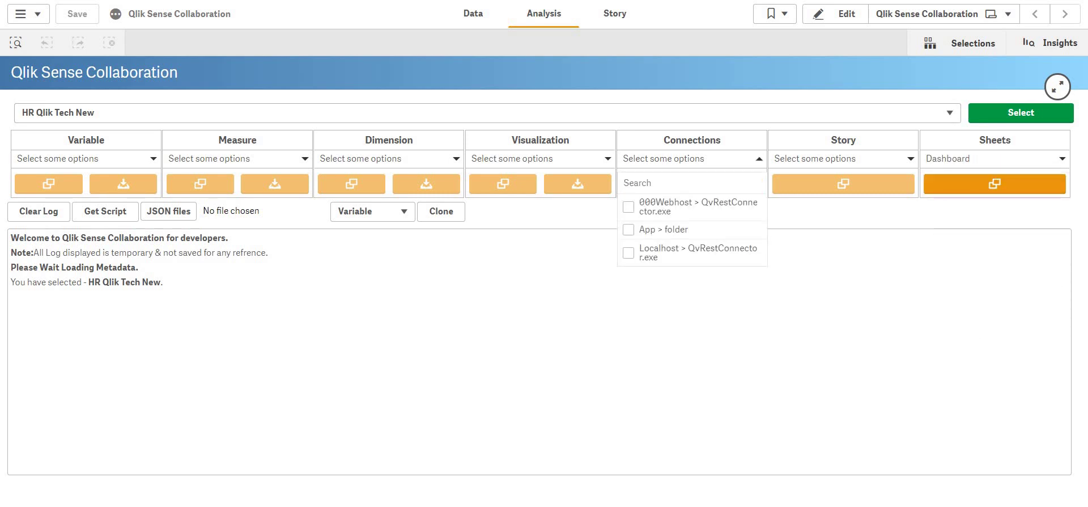
left_click(628, 253)
left_click(629, 229)
left_click(628, 206)
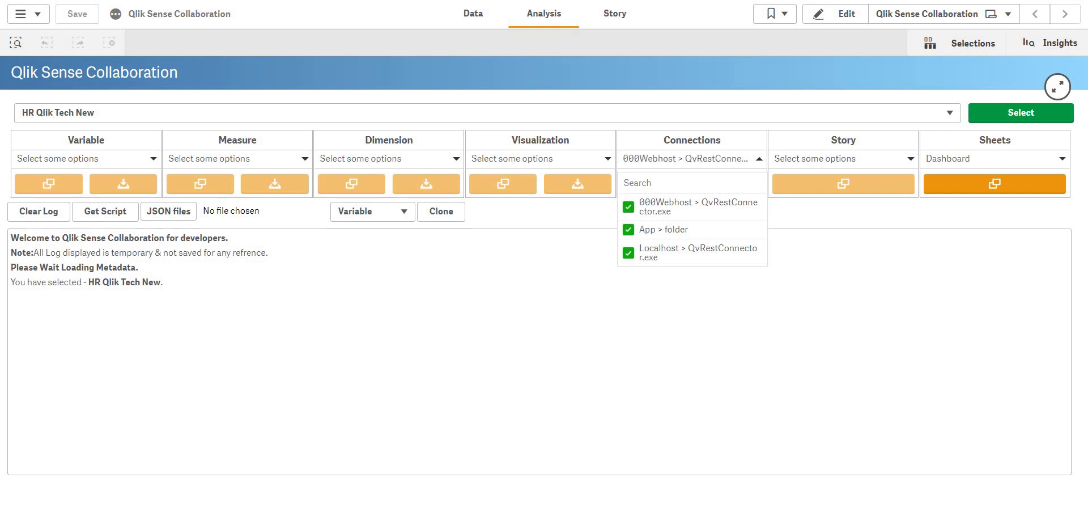
left_click(692, 159)
Select the Filters and Breadcrumb visualizations and the Country->State->City dimension.
left_click(540, 159)
left_click(498, 202)
left_click(510, 220)
left_click(389, 158)
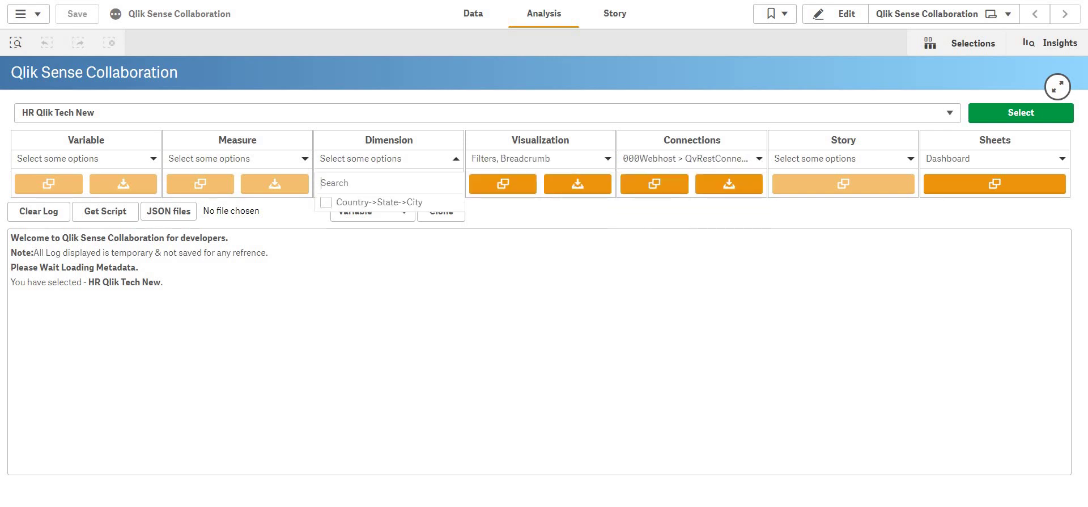
left_click(378, 202)
left_click(540, 158)
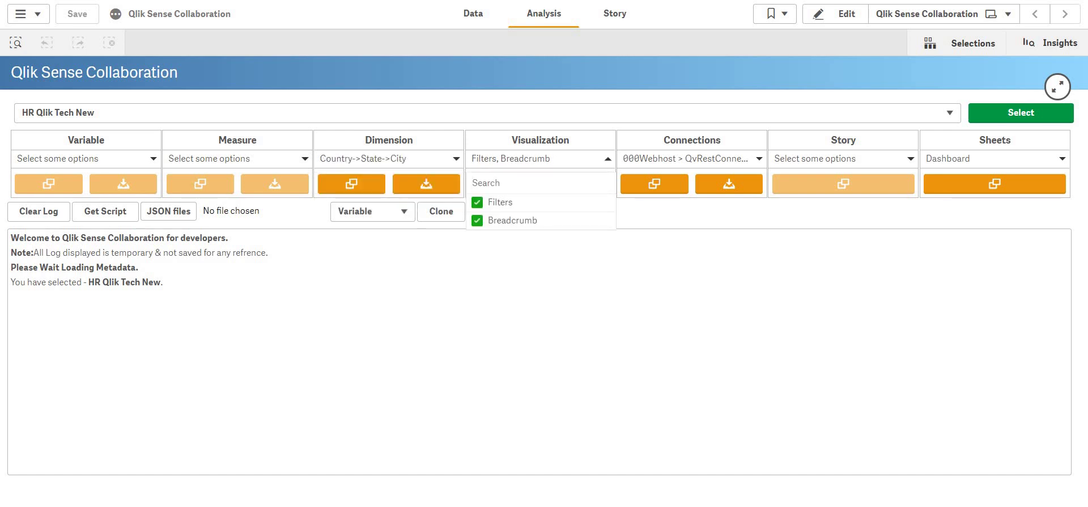
left_click(995, 158)
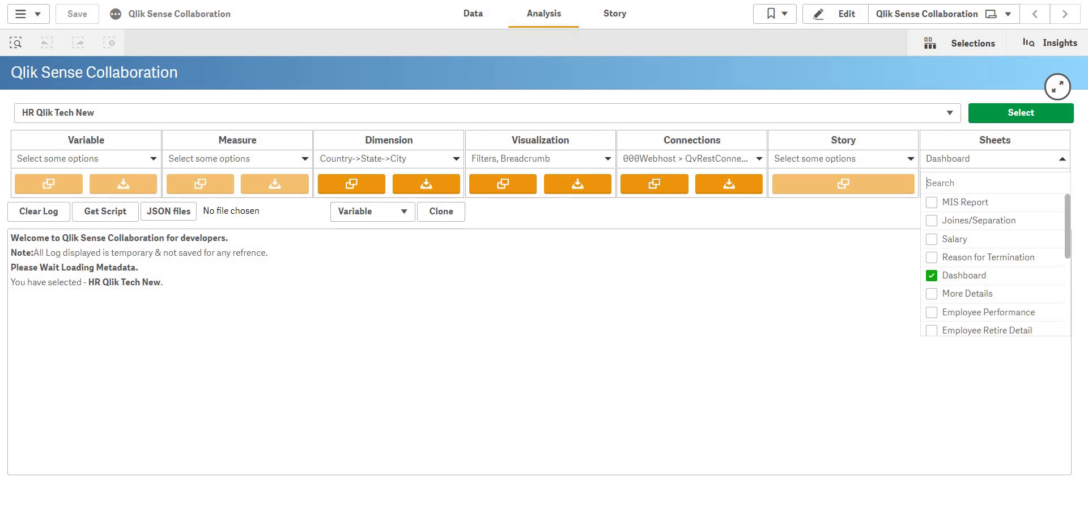
Select all seven measures: Headcount, Active, Will Retire, Resignation, Terminated, Terminated for Cause and Salary.
left_click(238, 159)
left_click(173, 202)
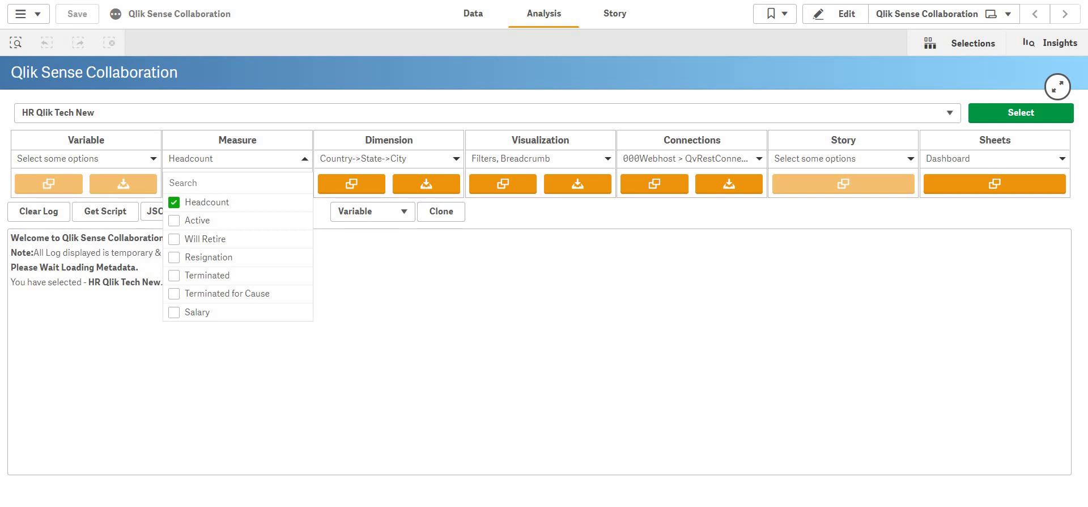
left_click(174, 220)
left_click(174, 239)
left_click(174, 256)
left_click(174, 275)
left_click(174, 294)
left_click(174, 312)
Select the fifteen variables whose names start with v, from vResignationApply through vMalePer.
left_click(113, 159)
scroll(85, 266, "down", 5)
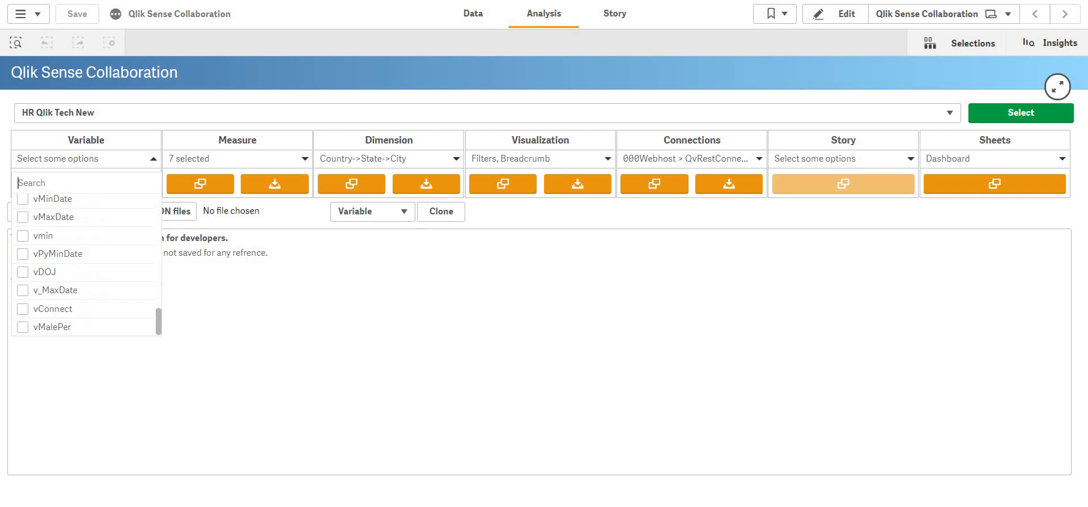
left_click(22, 326)
left_click(22, 309)
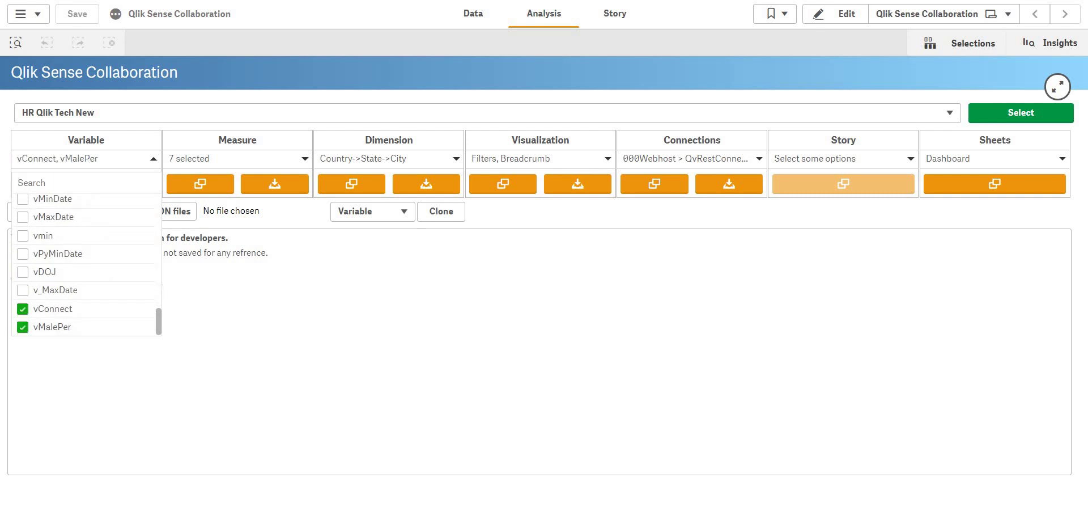
left_click(23, 290)
left_click(23, 272)
left_click(23, 253)
left_click(23, 235)
left_click(23, 217)
left_click(22, 198)
scroll(85, 264, "up", 3)
left_click(22, 271)
left_click(23, 254)
left_click(23, 234)
left_click(22, 216)
left_click(22, 198)
scroll(22, 201, "up", 3)
left_click(23, 276)
left_click(22, 257)
scroll(67, 281, "down", 3)
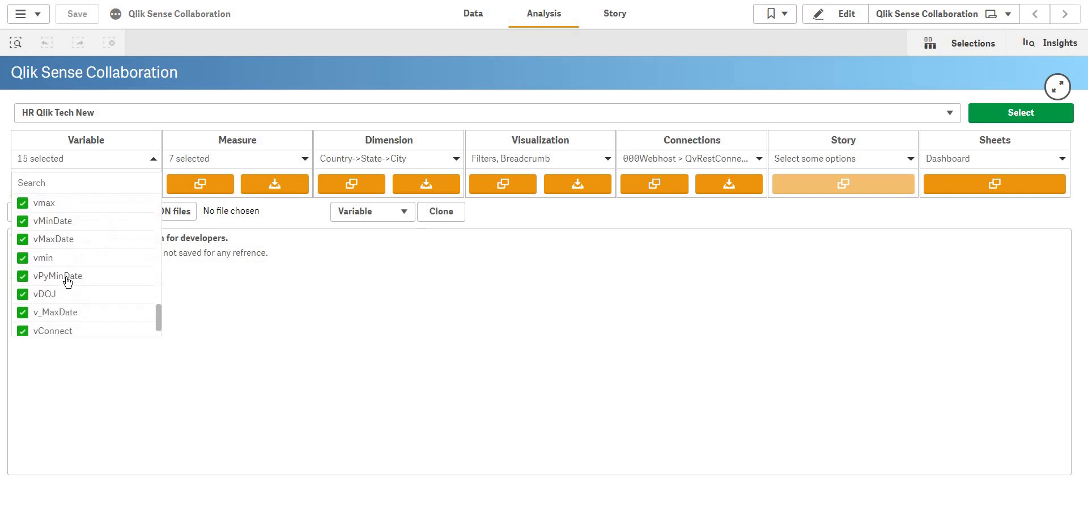
scroll(67, 282, "up", 3)
scroll(66, 280, "down", 5)
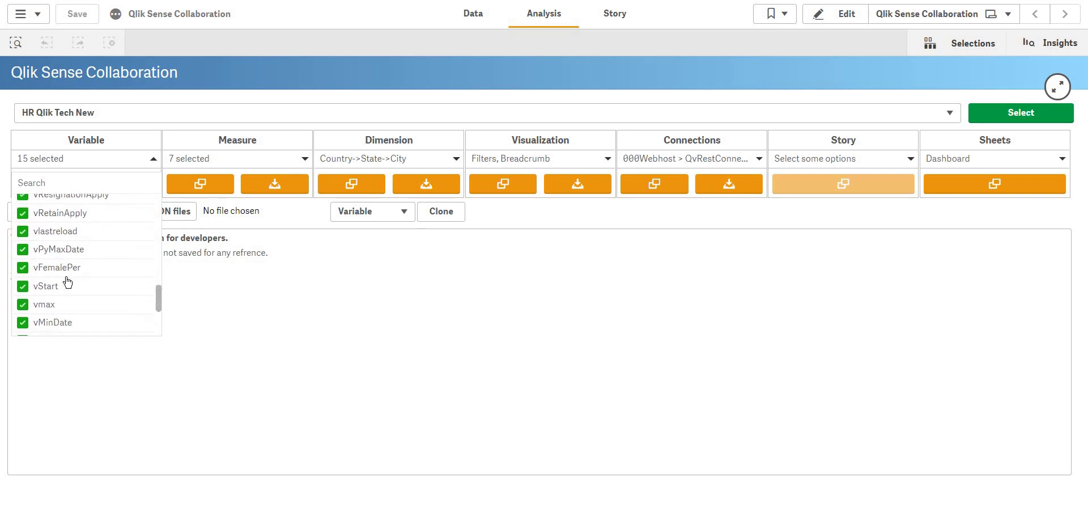
left_click(33, 169)
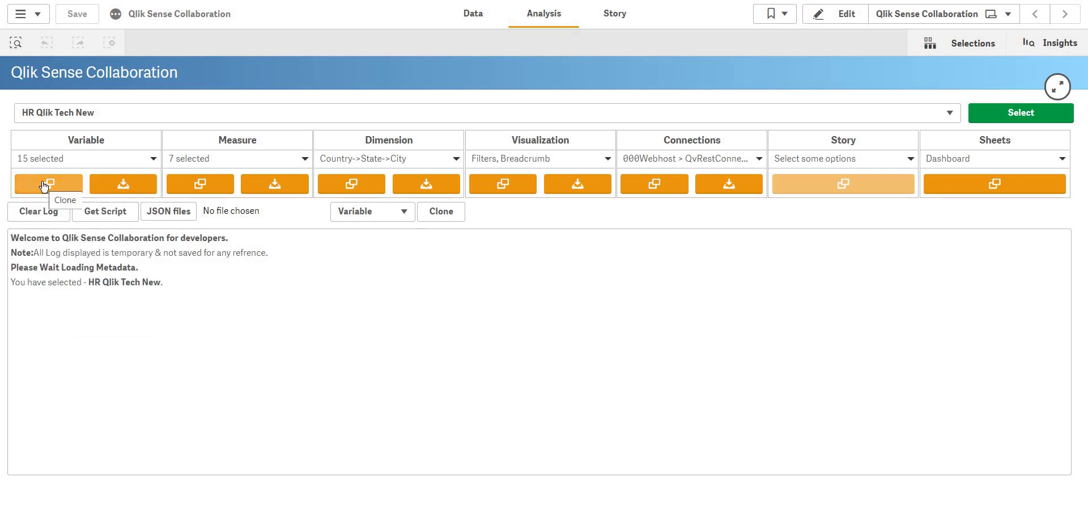
Clone the selected variables, measures, dimension and visualizations into the Qlik Sense Collaboration app.
left_click(44, 185)
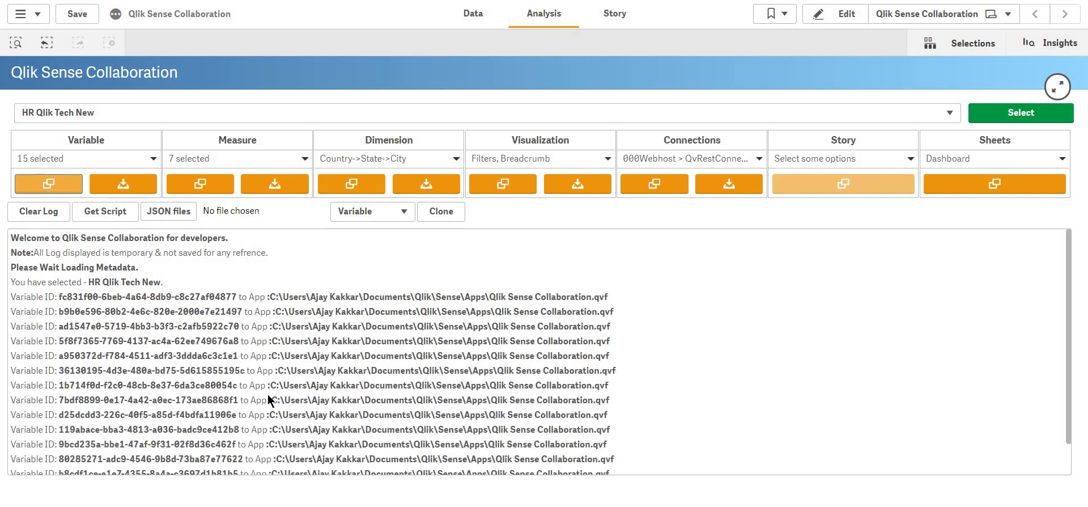
left_click(200, 184)
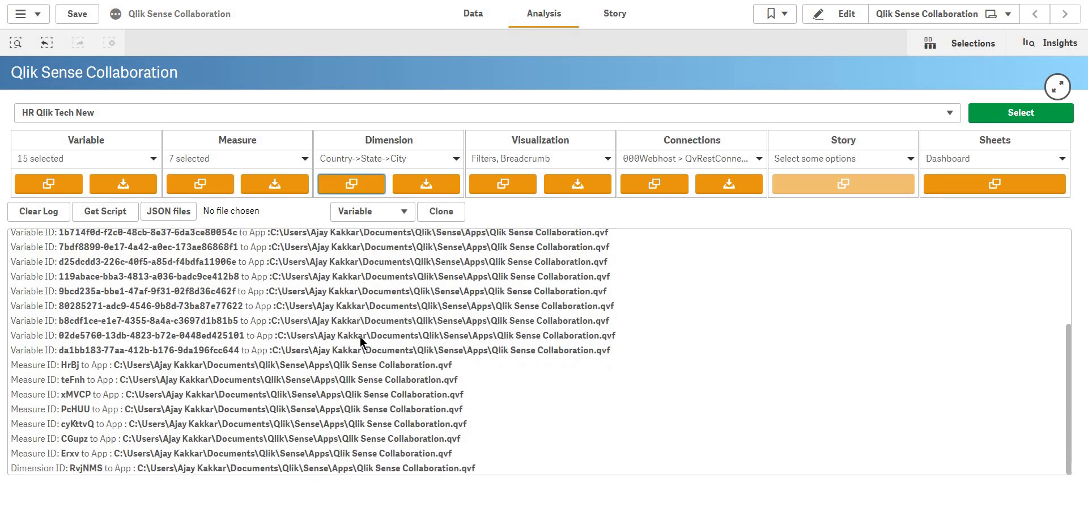
left_click(515, 185)
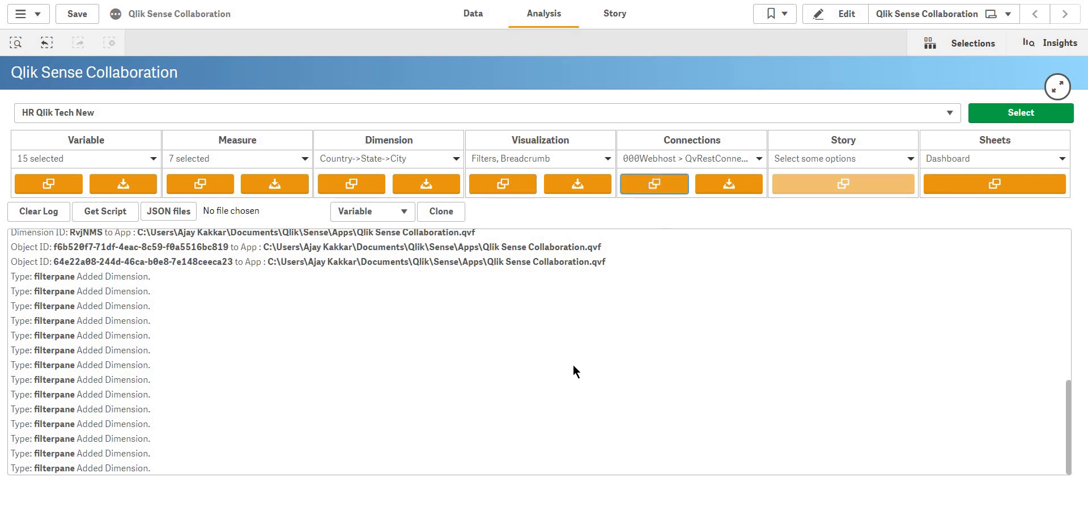
Clone the selected connections into the current app and dismiss the error dialog.
left_click(573, 365)
left_click(662, 188)
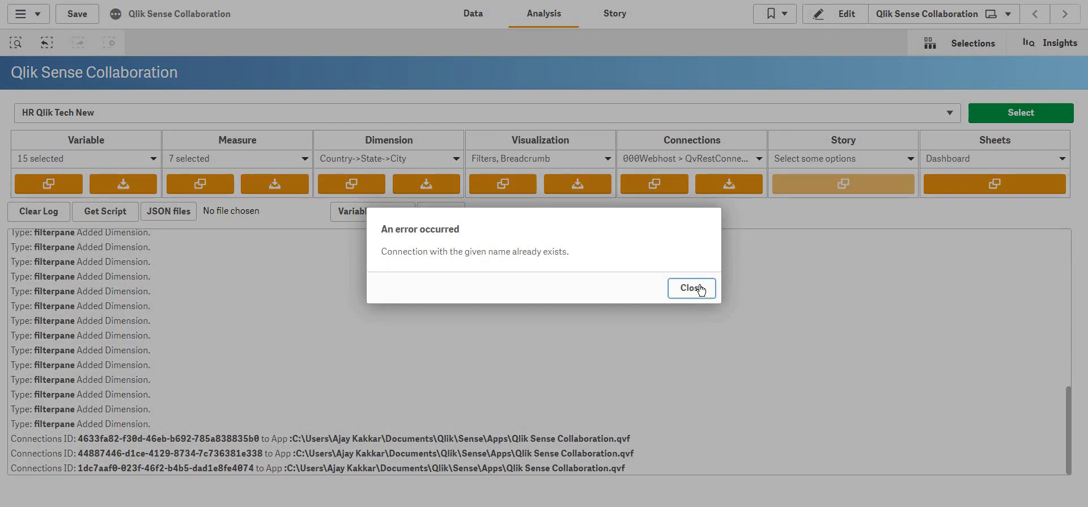
left_click(688, 288)
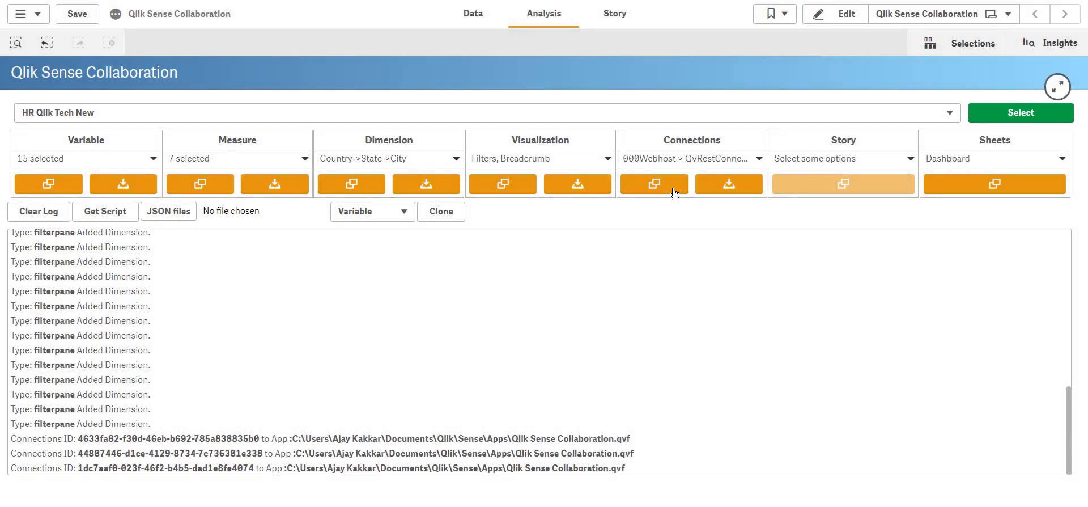
Clone the selected Dashboard sheet into the current app and save the app.
left_click(987, 192)
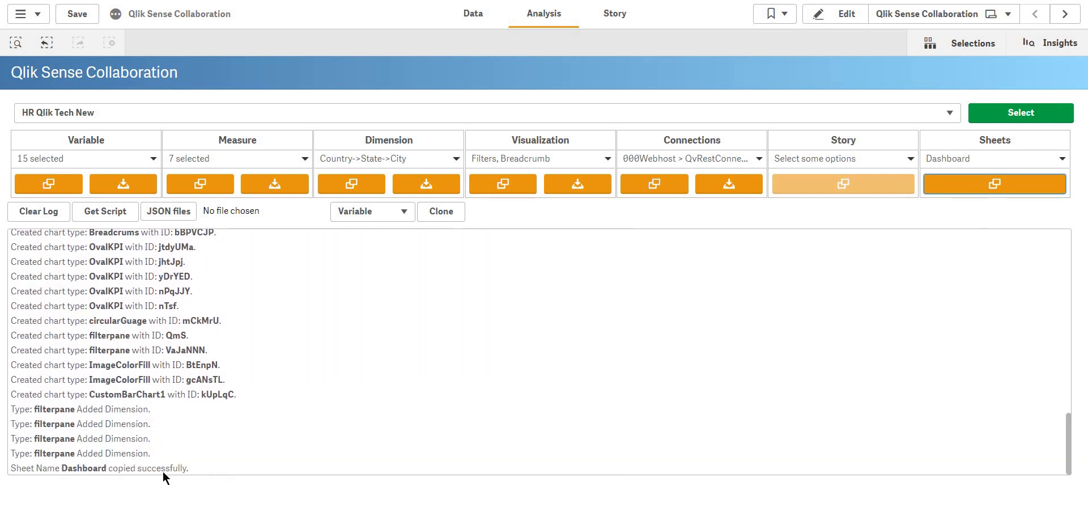
left_click(77, 17)
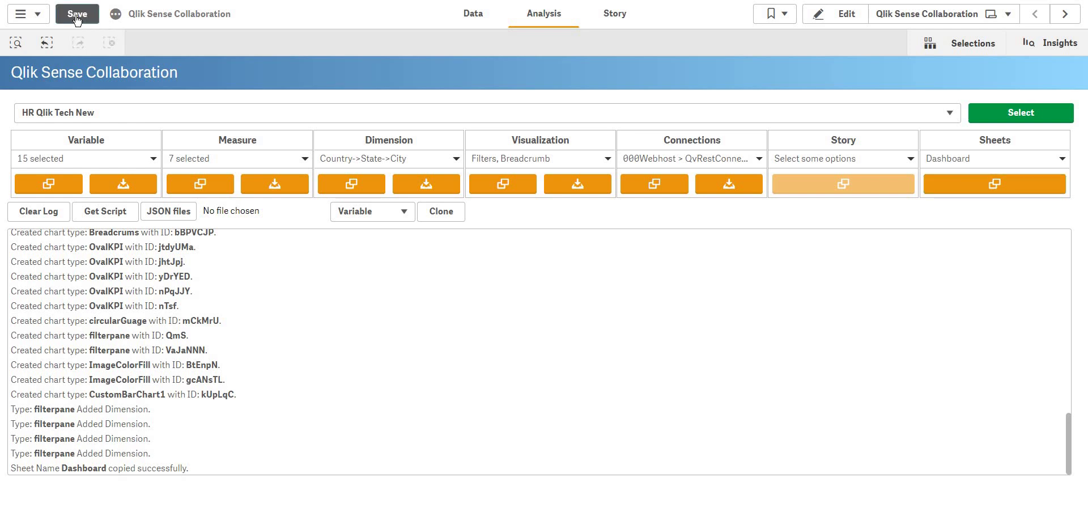
Compare the sheet lists of the HR Qlik Tech New source app and the Qlik Sense Collaboration app.
left_click(955, 17)
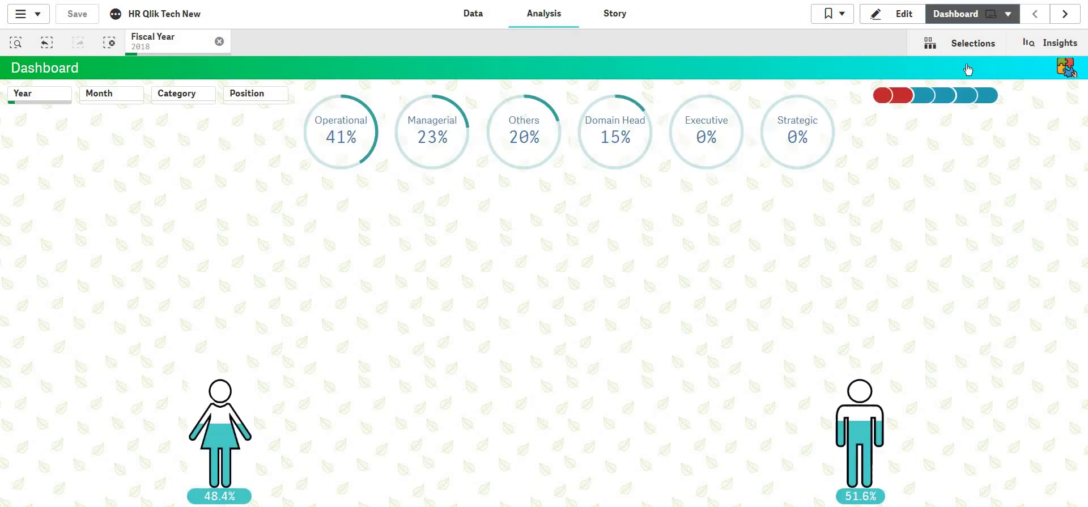
left_click(972, 14)
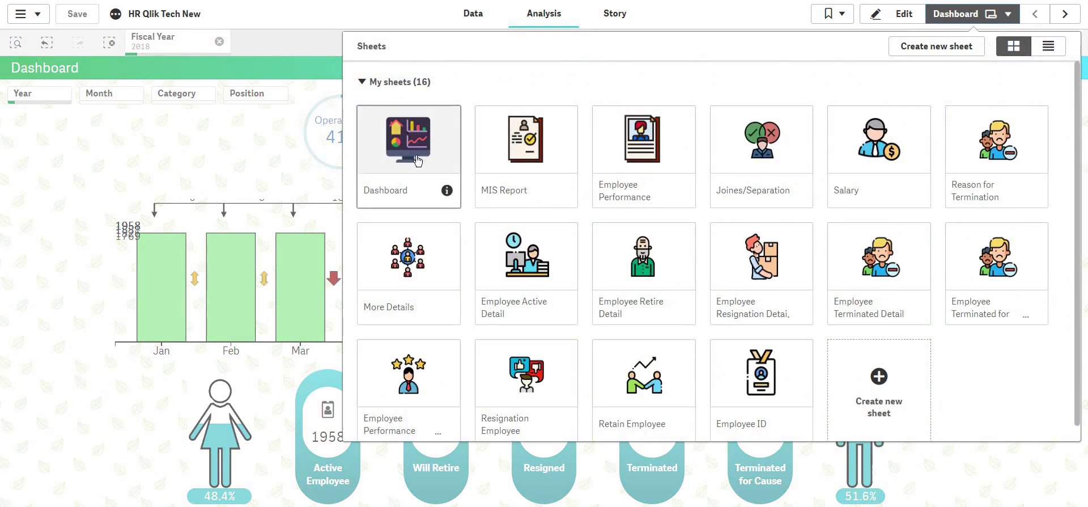
left_click(249, 163)
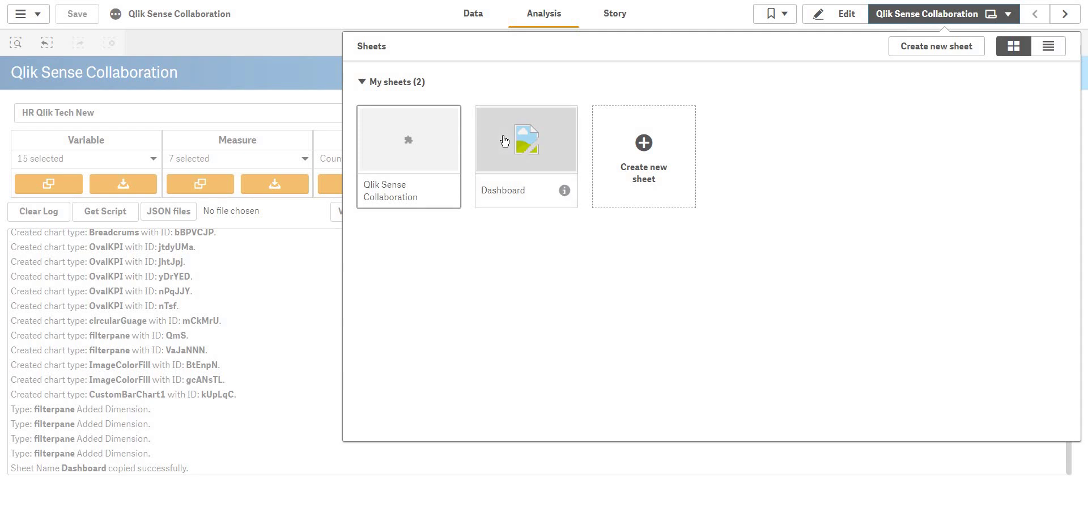
View the cloned Dashboard sheet, open the app's data load editor, and compare with the HR Qlik Tech New dashboard and script.
left_click(502, 136)
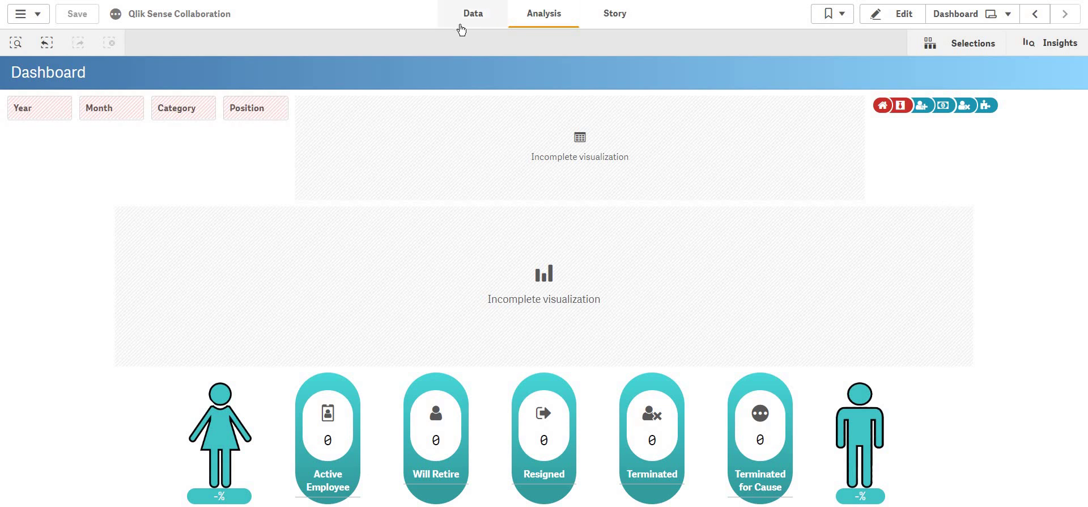
left_click(28, 13)
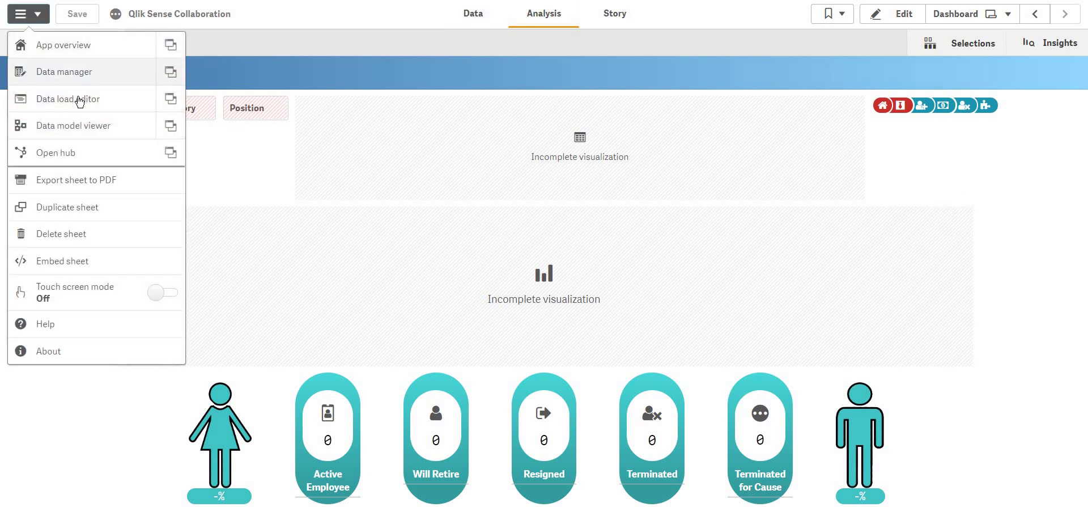
left_click(80, 100)
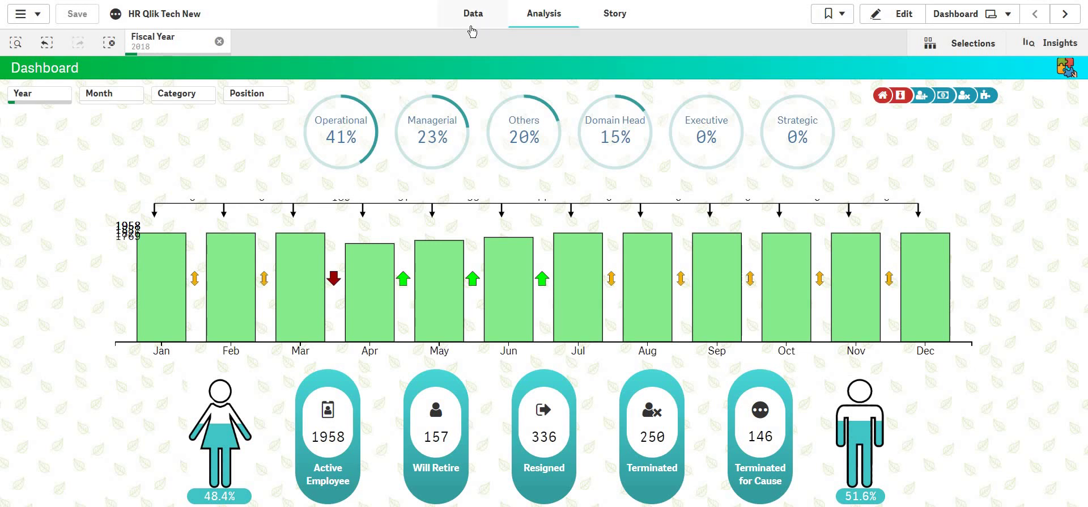
left_click(470, 26)
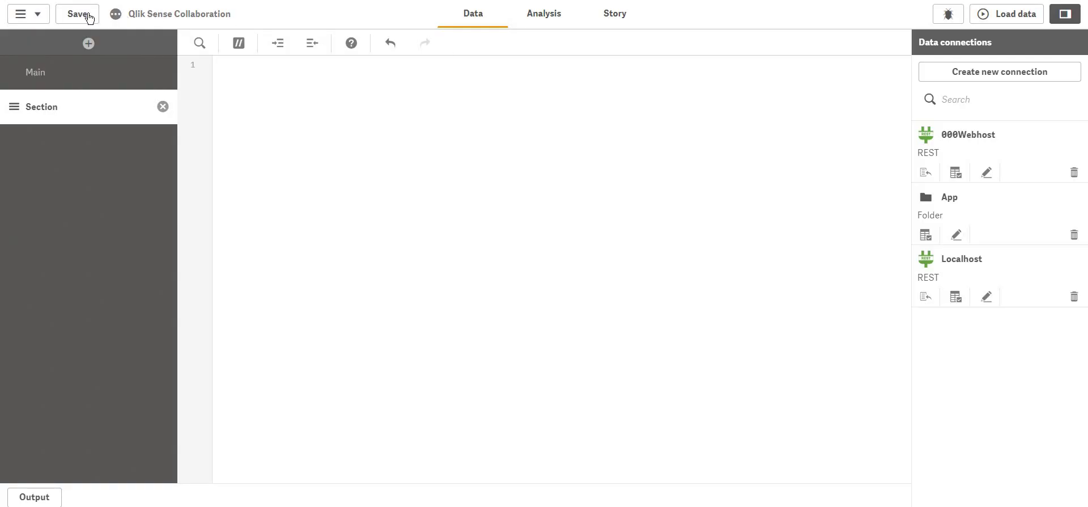
Save the load script with its empty Section, and select HR Qlik Tech New as the source app on the Qlik Sense Collaboration sheet.
left_click(89, 19)
left_click(561, 26)
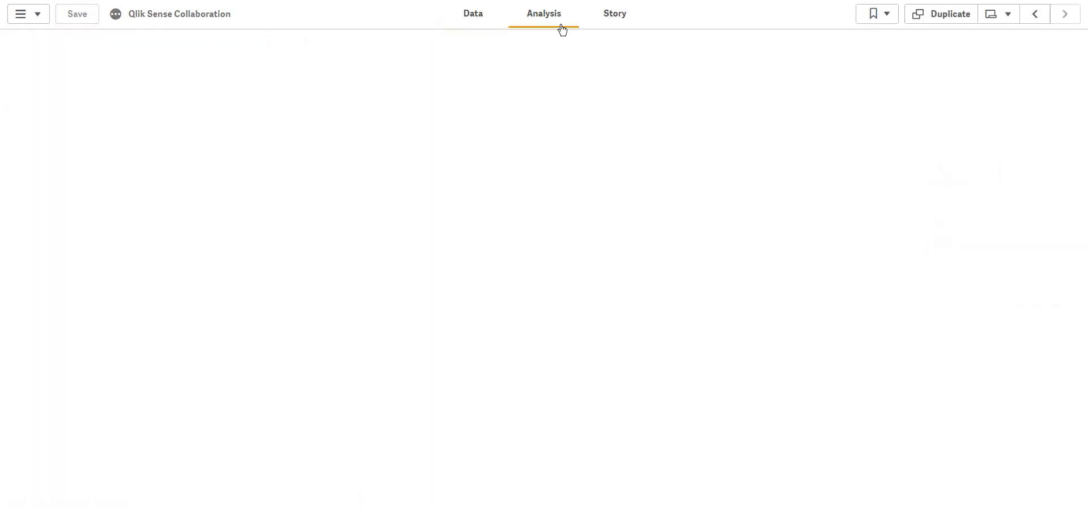
left_click(1039, 14)
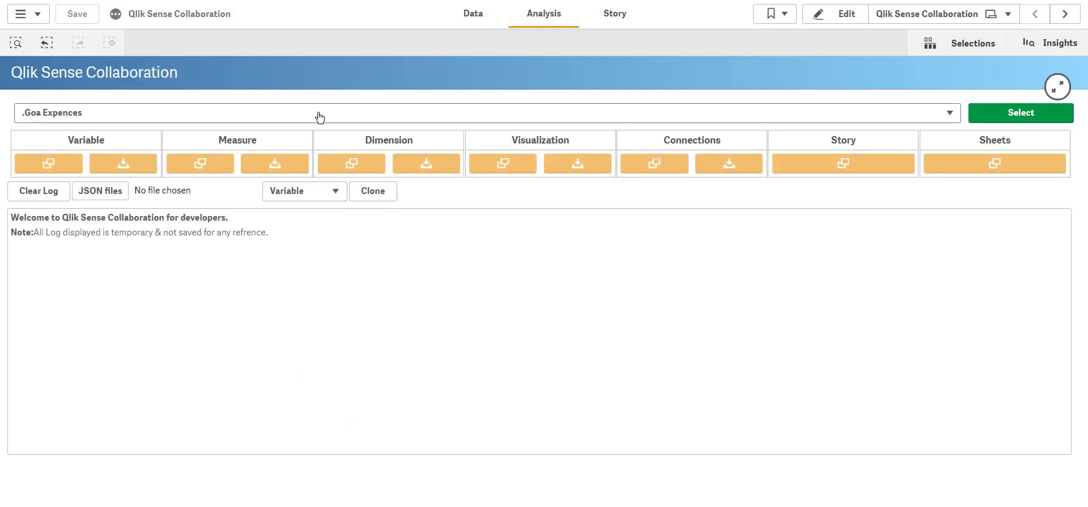
left_click(320, 117)
left_click(195, 352)
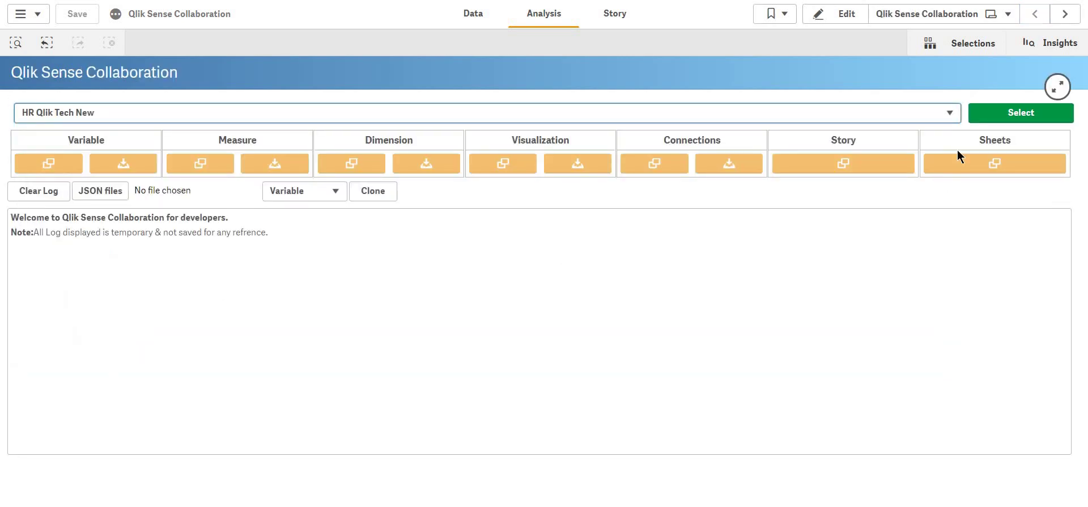
left_click(1001, 115)
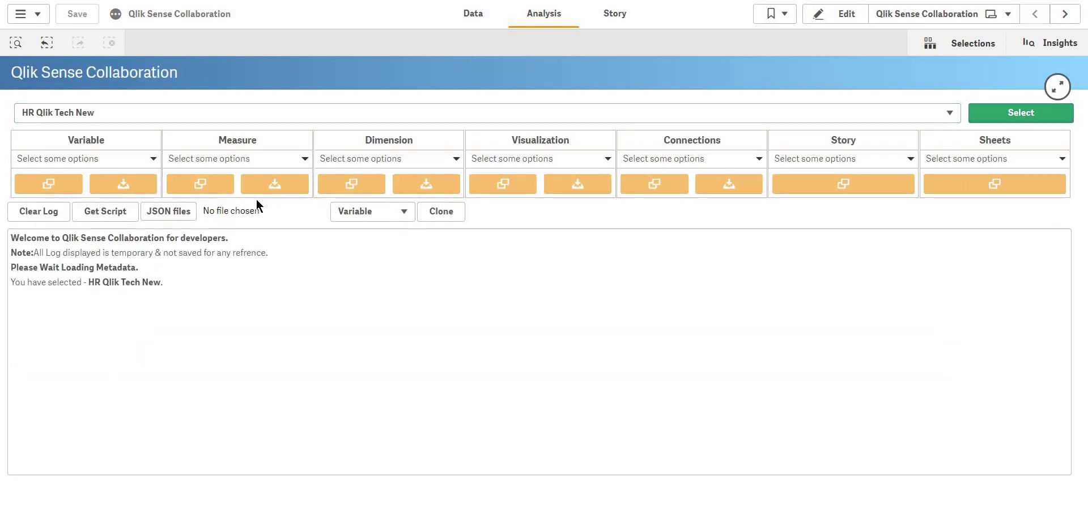
Get the load script of HR Qlik Tech New and copy it to the clipboard.
left_click(105, 210)
scroll(134, 348, "down", 10)
left_click(135, 347)
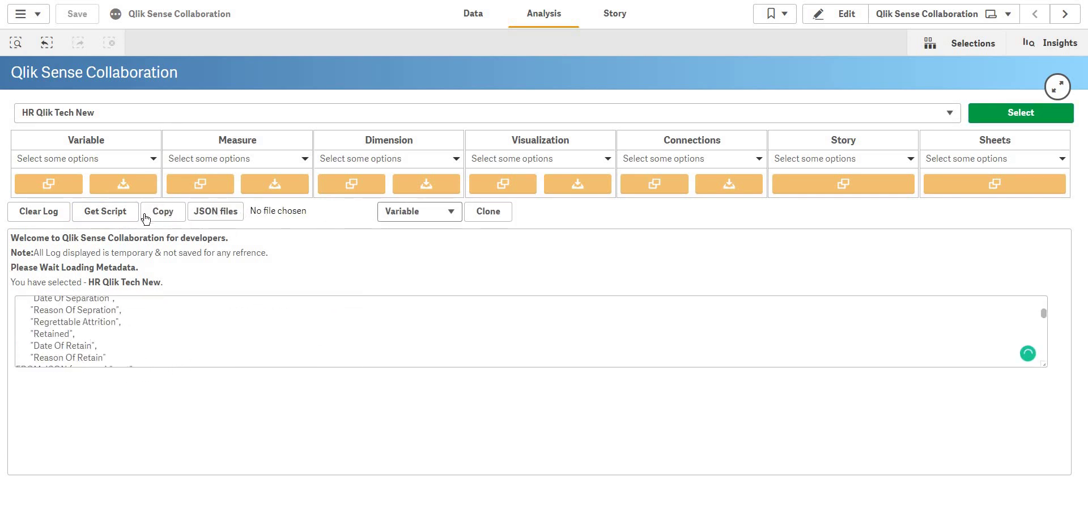
left_click(163, 211)
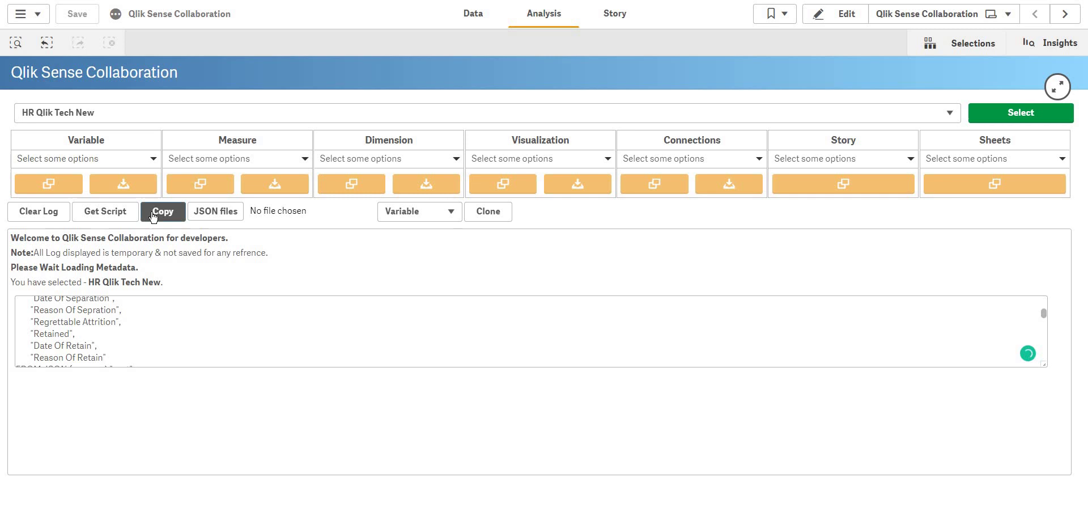
Paste the copied load script into the empty Section of the Qlik Sense Collaboration data load editor.
left_click(485, 21)
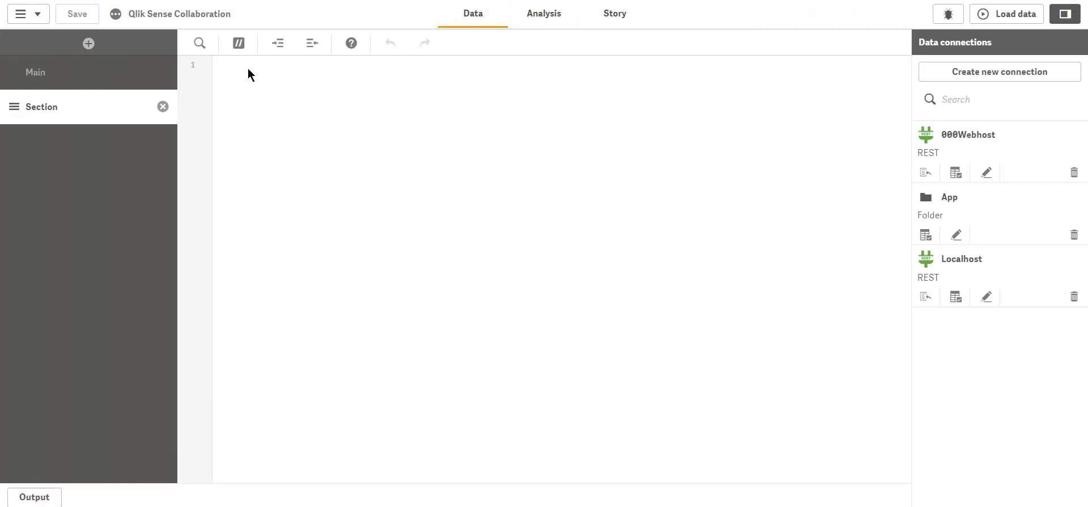
left_click(216, 63)
key("ctrl+v")
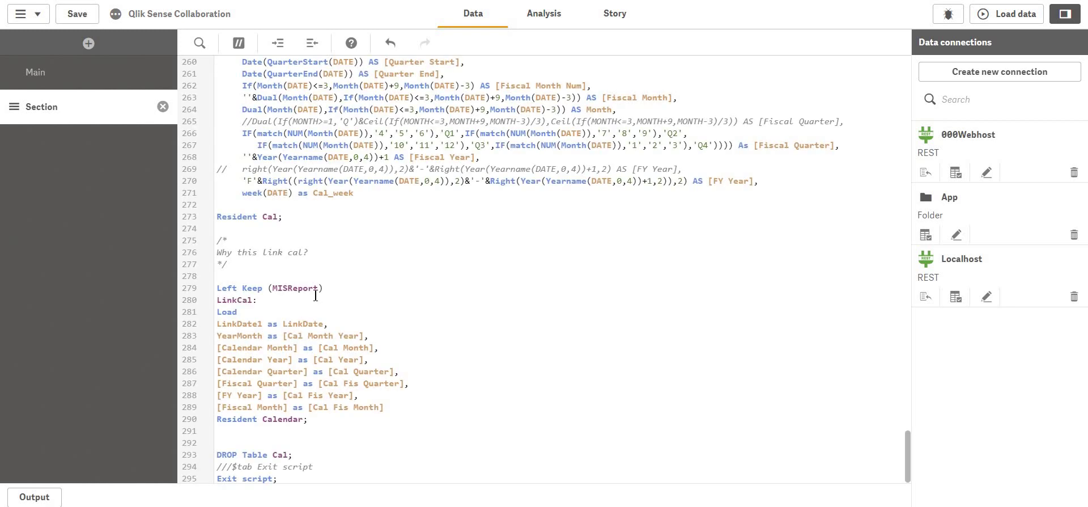
Move the pasted Main block with its SET statements out of Section, replacing the entire contents of the Main section.
scroll(316, 294, "up", 20)
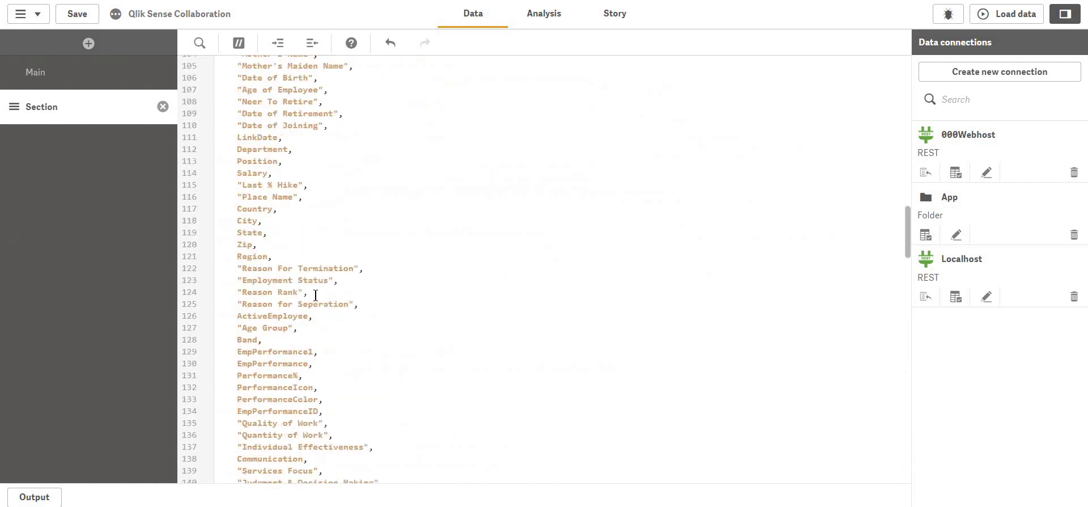
scroll(315, 294, "up", 4)
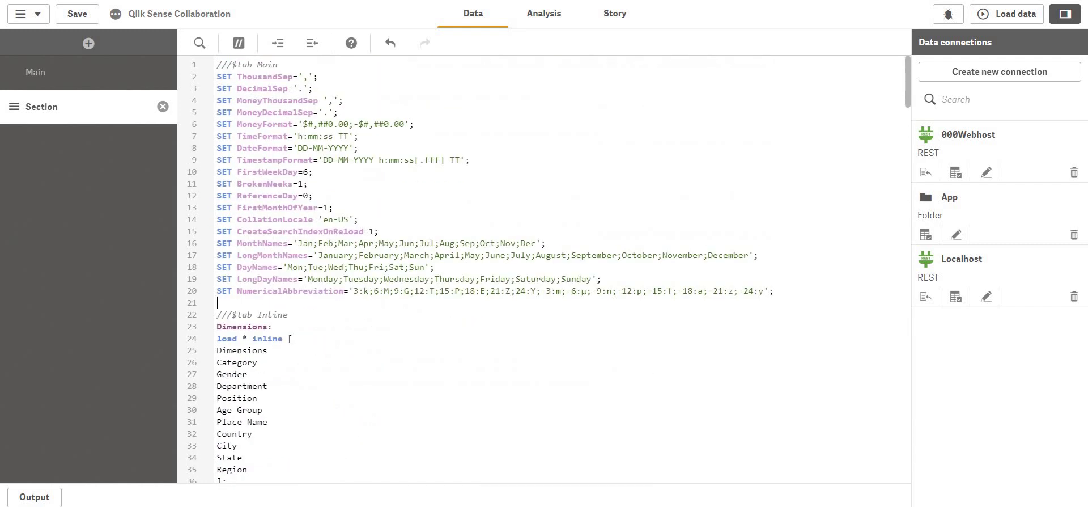
key("ctrl+shift+Home")
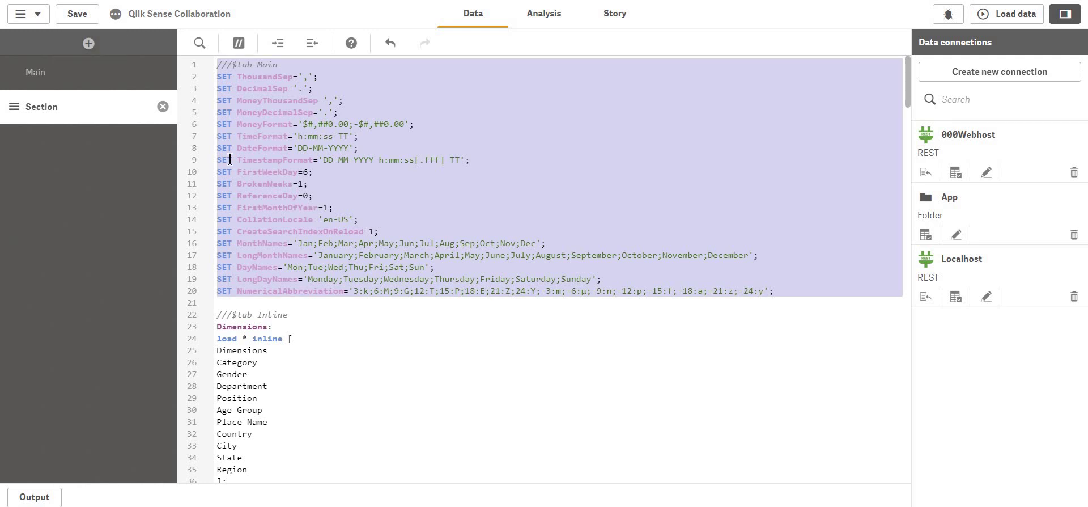
key("ctrl+x")
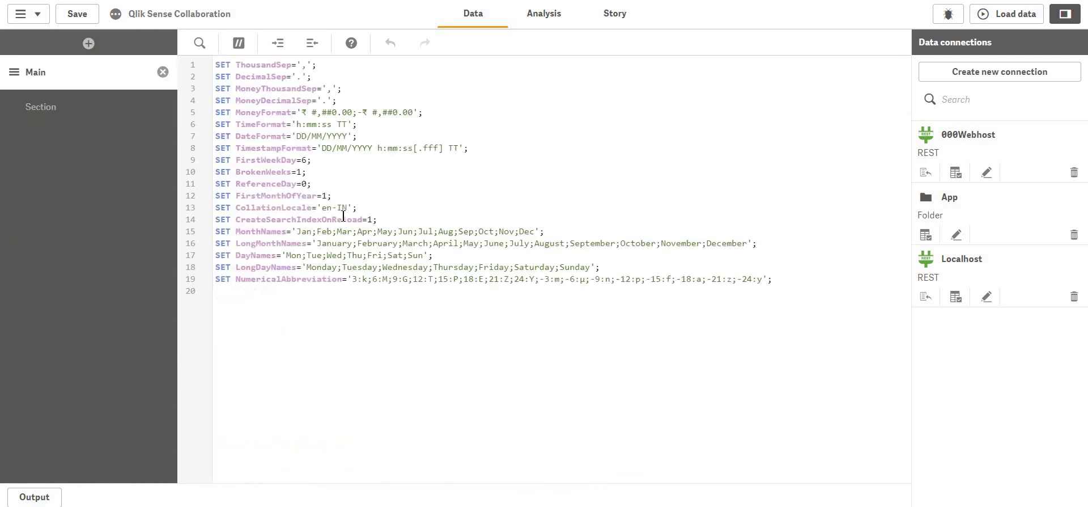
key("ctrl+a")
key("ctrl+v")
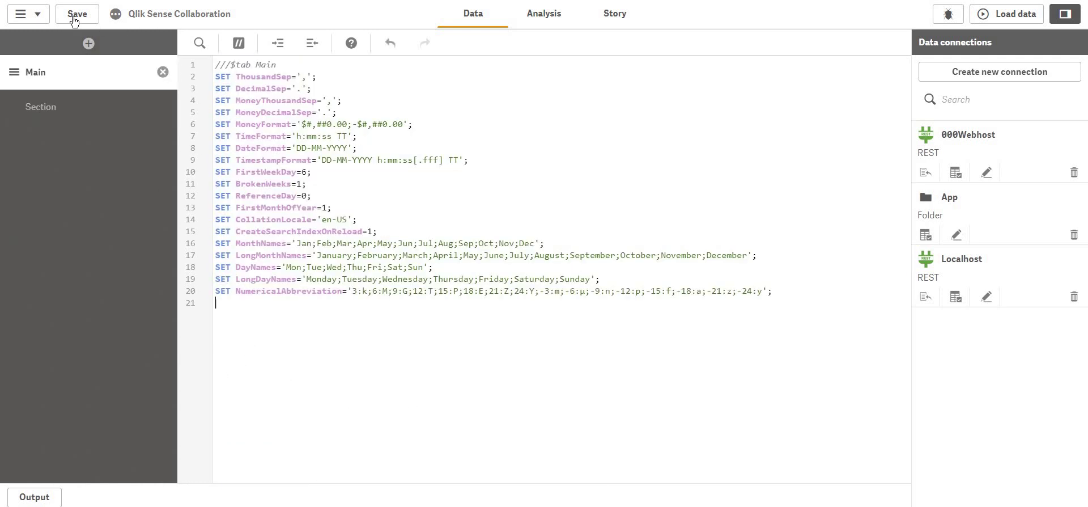
Save the script, try to load the data, and dismiss the data load progress dialog.
left_click(77, 14)
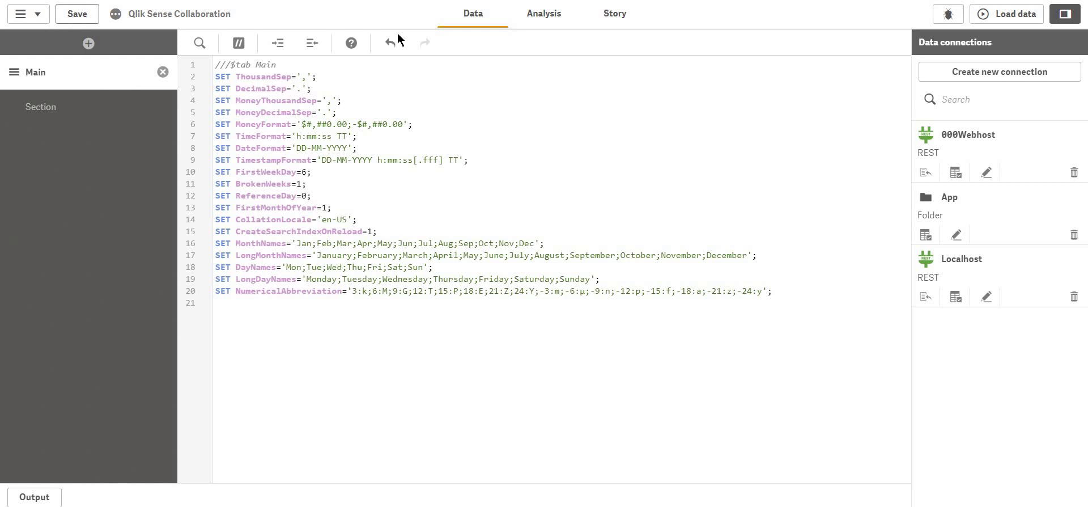
left_click(1013, 22)
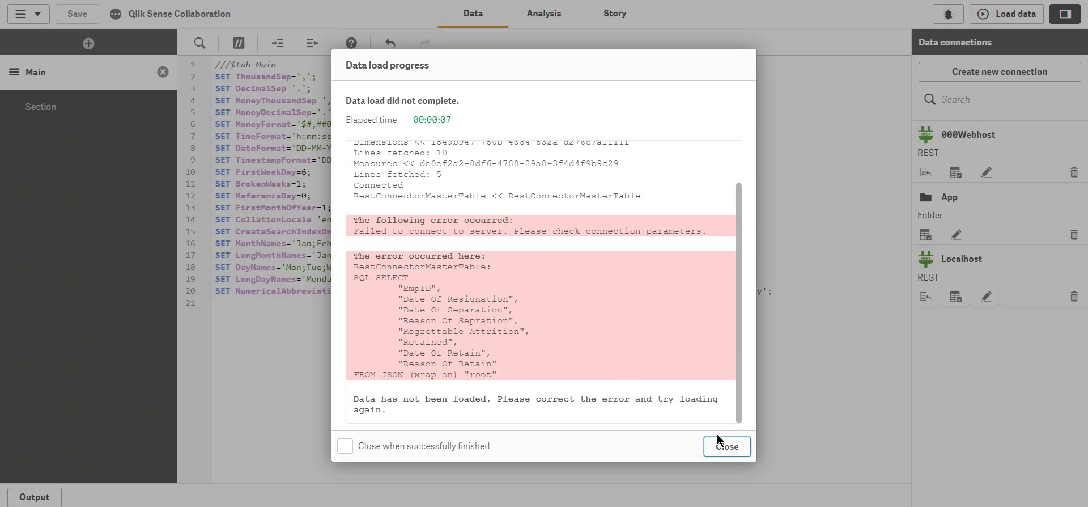
left_click(726, 446)
In Section, comment out the Localhost connection and its two URL variables, and uncomment the 000Webhost connection and its two URL variables.
left_click(37, 108)
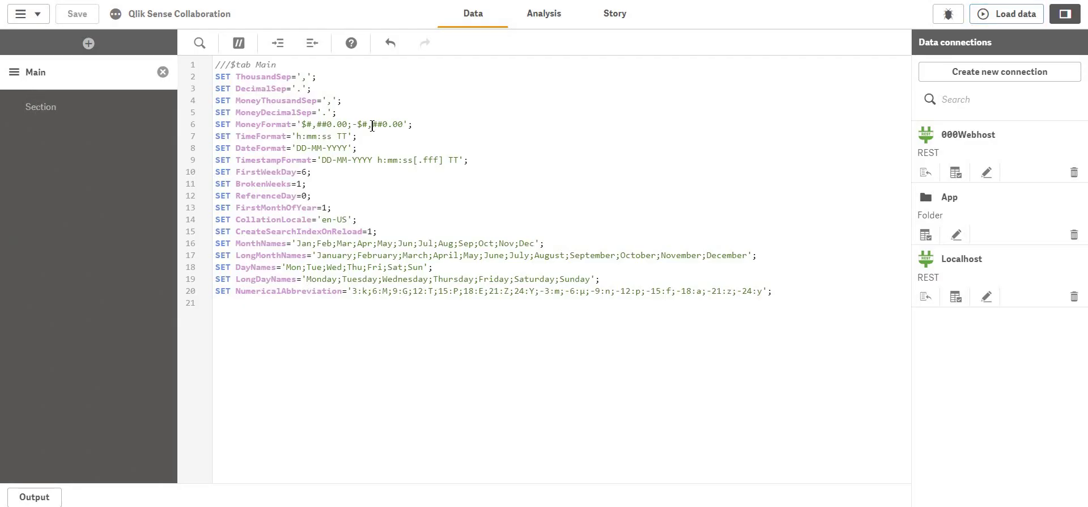
scroll(363, 198, "down", 5)
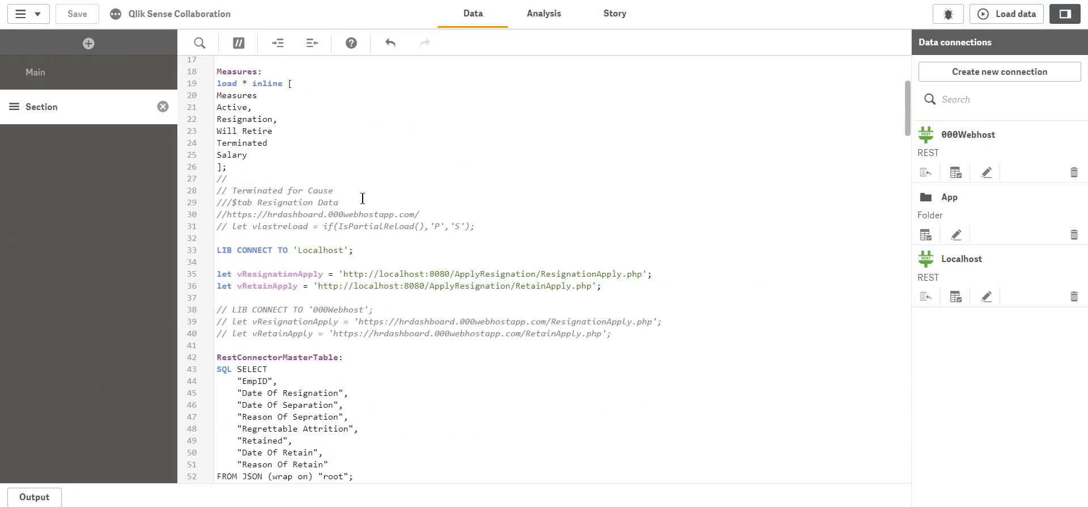
left_click(246, 47)
left_click_drag(256, 211, 262, 236)
left_click(241, 45)
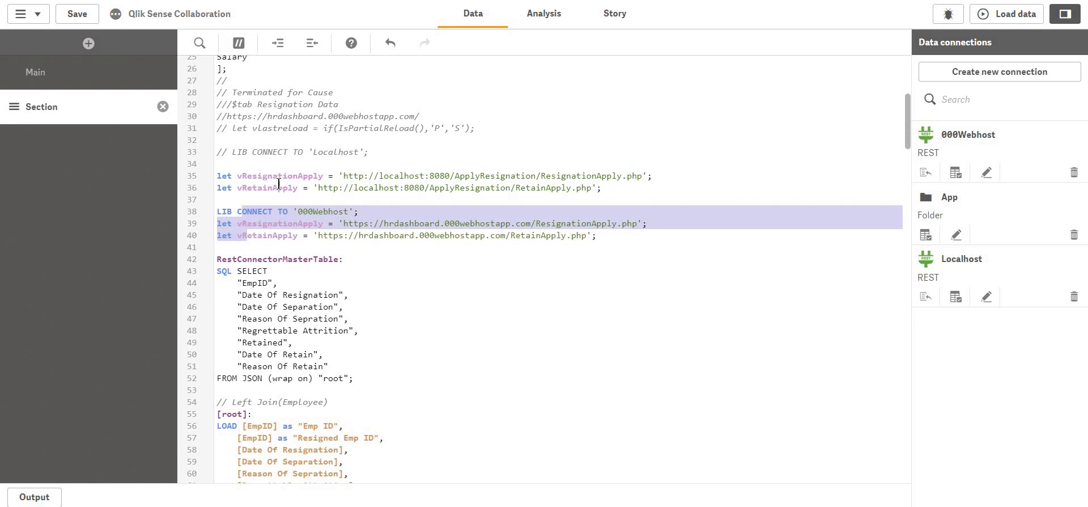
left_click_drag(278, 183, 278, 176)
left_click(238, 44)
left_click(805, 151)
Load the data with the edited script and return to the Dashboard sheet.
left_click(1006, 13)
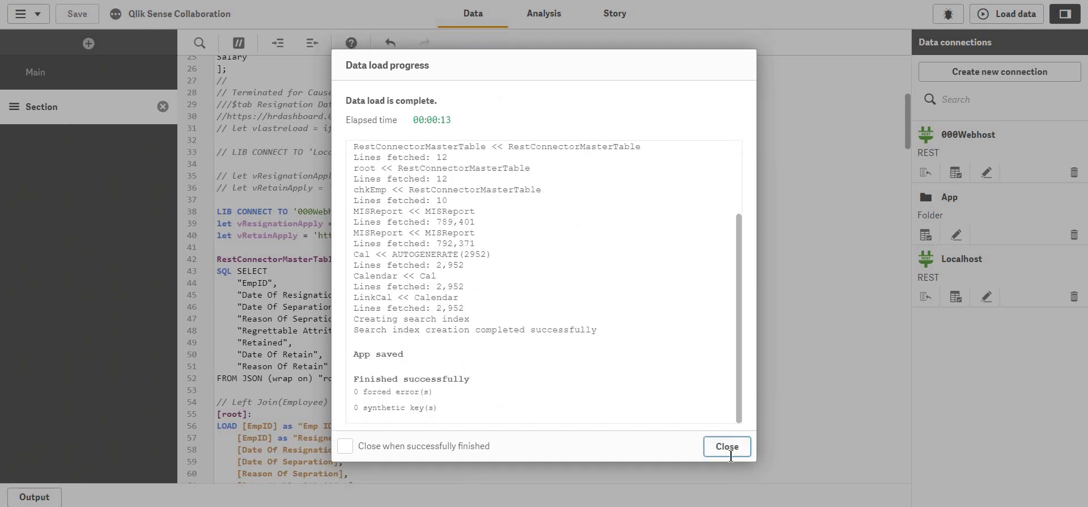
left_click(728, 446)
left_click(542, 14)
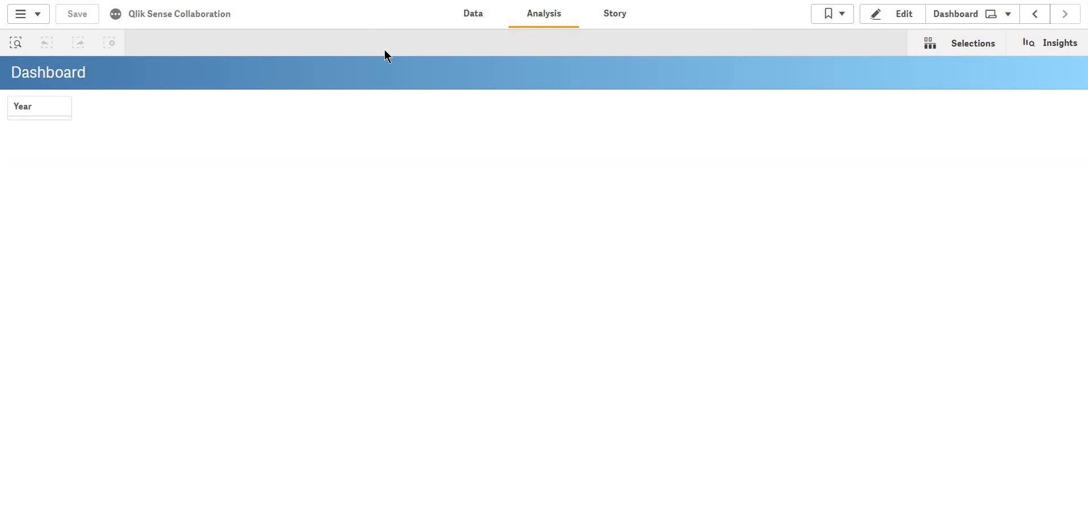
Compare the reloaded Dashboard sheet and its filters with the Dashboard in HR Qlik Tech New.
left_click(38, 108)
left_click(130, 108)
left_click(179, 108)
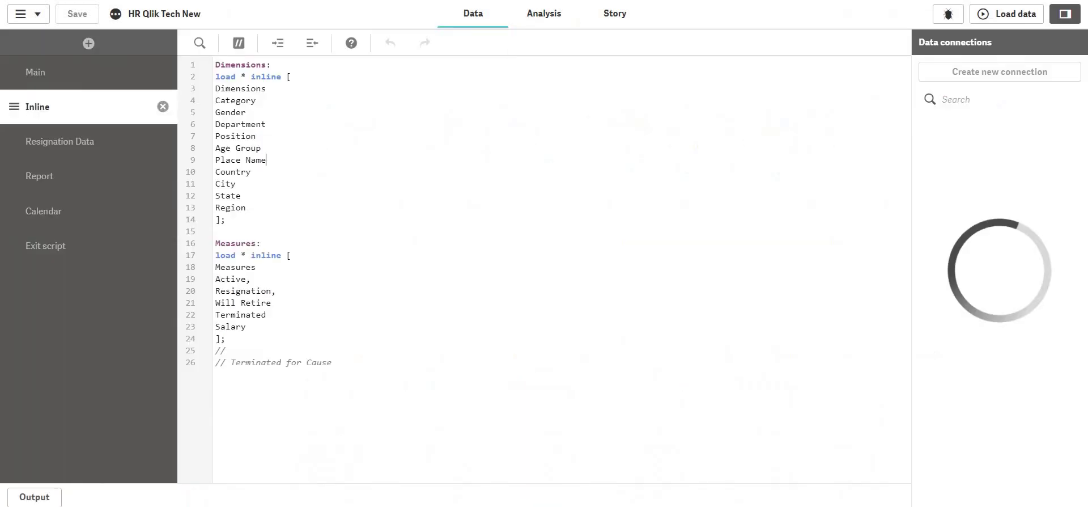
left_click(544, 11)
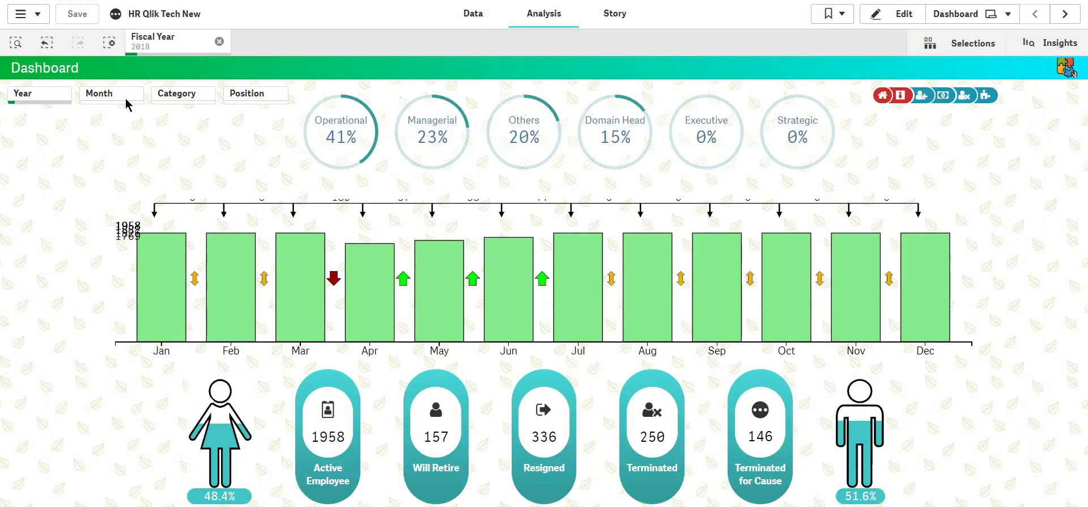
left_click(289, 86)
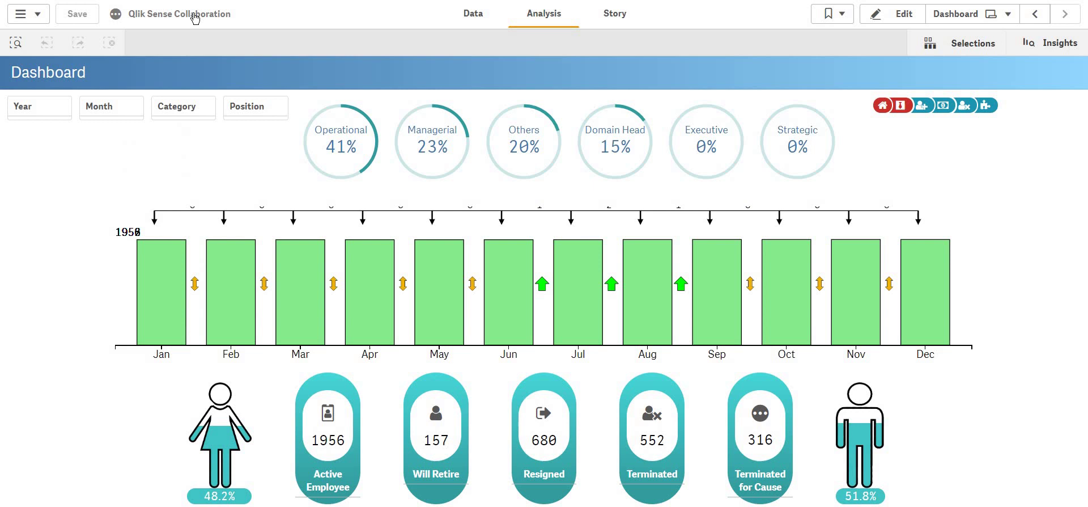
Set the app theme of Qlik Sense Collaboration to HRTheme and close the app options.
left_click(181, 13)
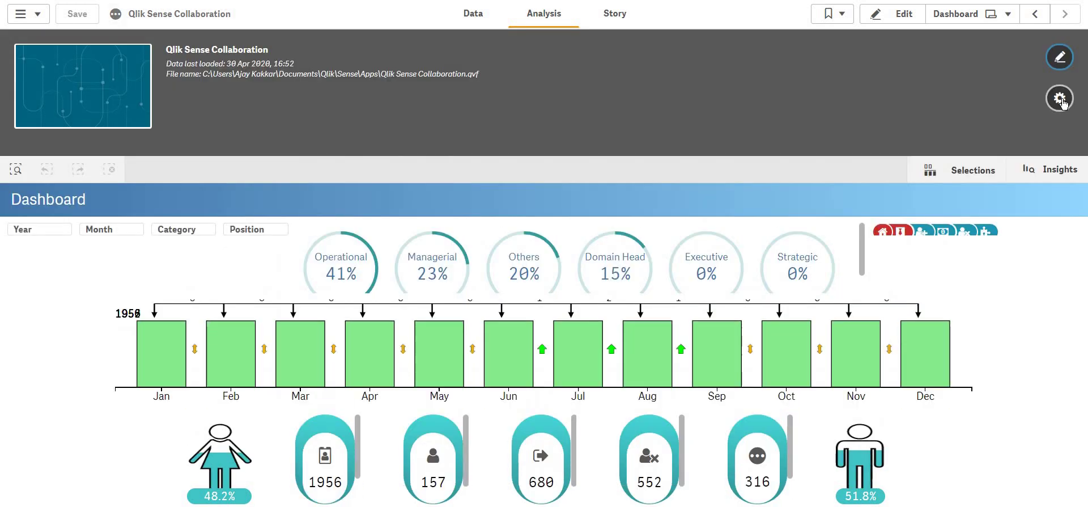
left_click(1060, 99)
left_click(244, 101)
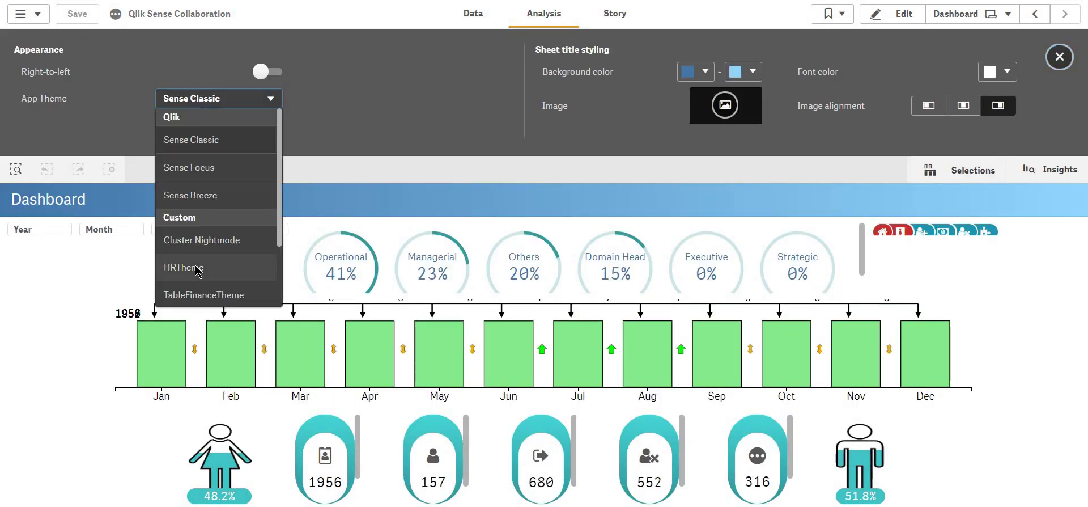
left_click(183, 267)
left_click(123, 17)
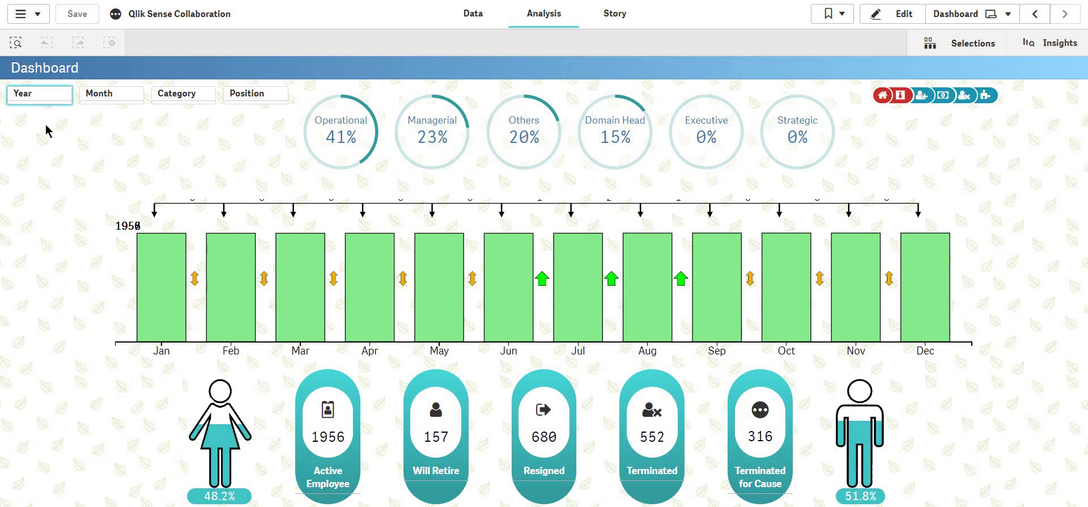
Filter the Dashboard sheet to the year 2018.
left_click(32, 95)
left_click(115, 289)
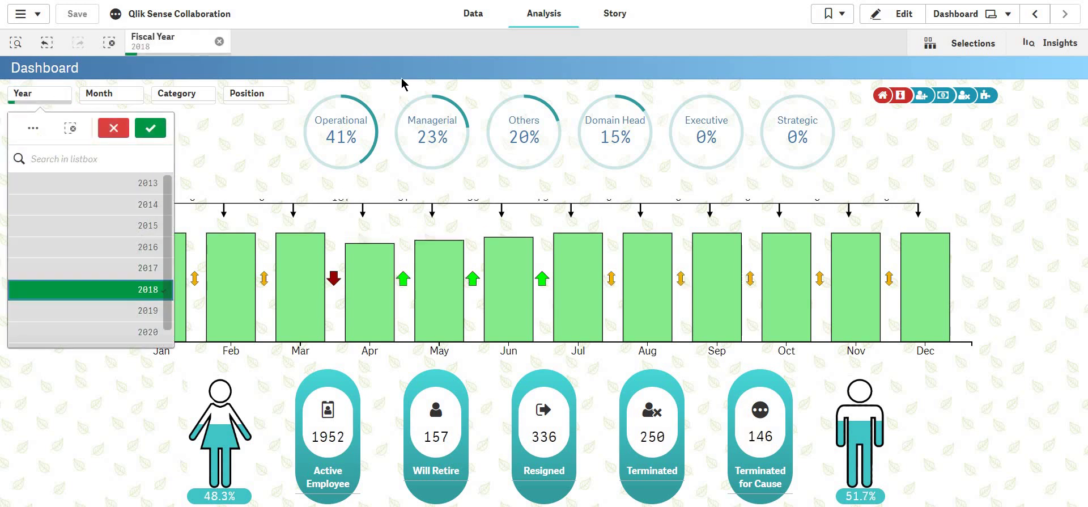
left_click(403, 15)
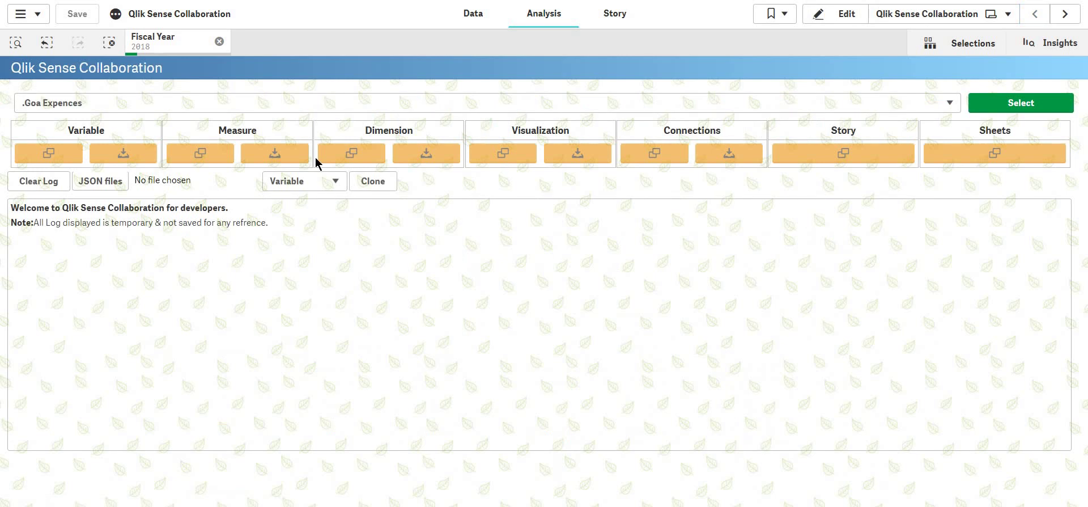
Choose HR Qlik Tech New as the source app on the Qlik Sense Collaboration sheet and load its metadata.
left_click(482, 102)
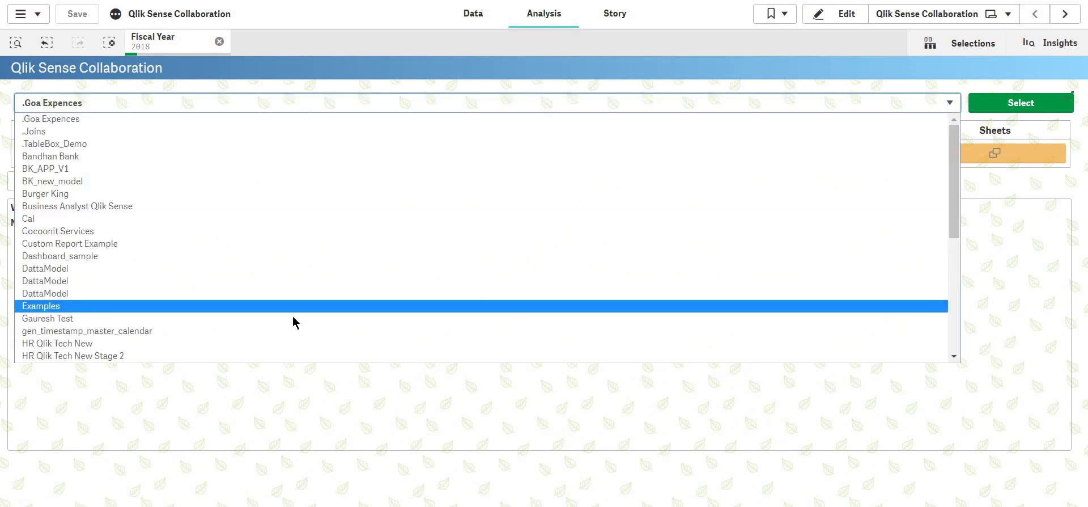
left_click(290, 342)
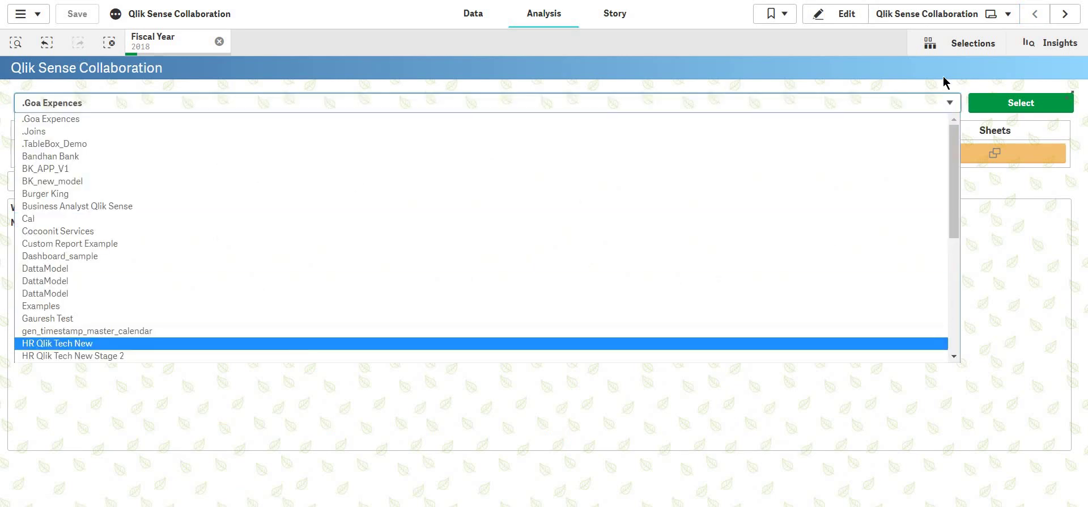
left_click(991, 101)
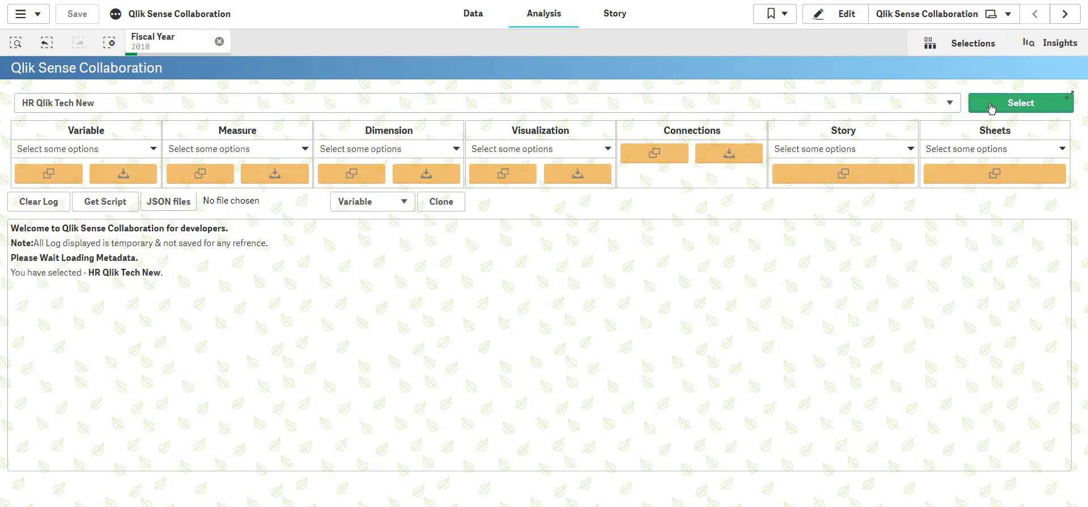
Clone the MIS Report sheet from HR Qlik Tech New into the current app and save the app.
left_click(977, 149)
scroll(970, 265, "down", 5)
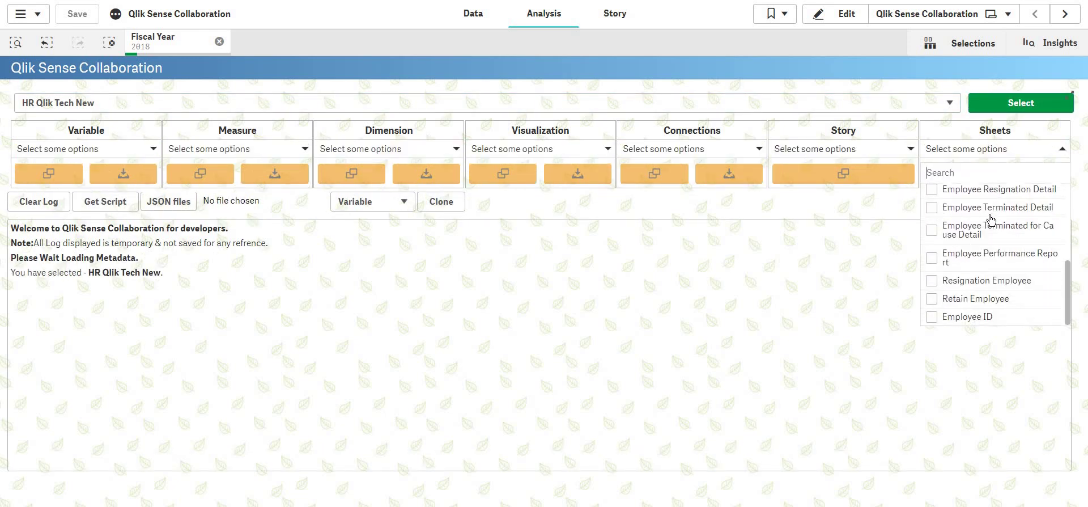
scroll(949, 197, "up", 5)
left_click(931, 193)
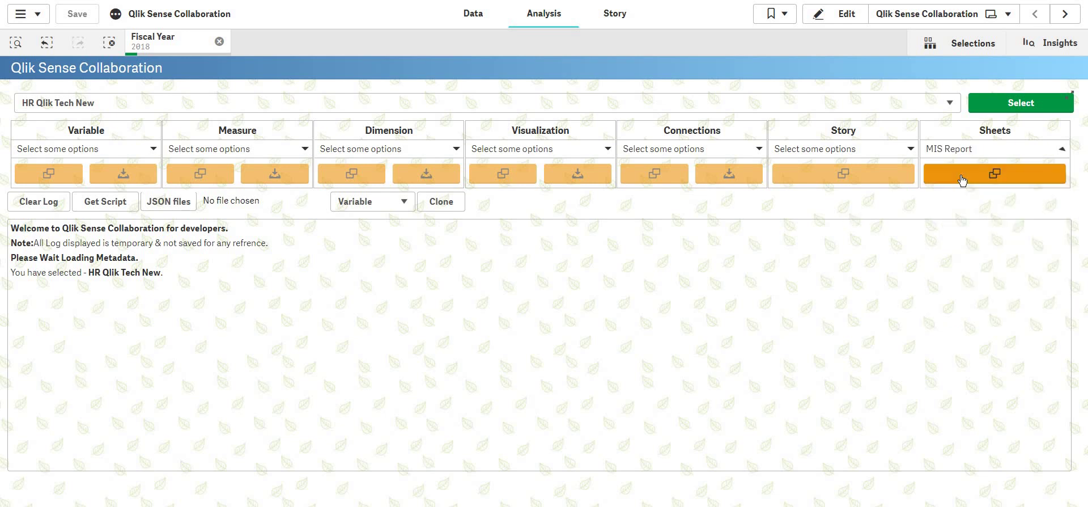
left_click(962, 176)
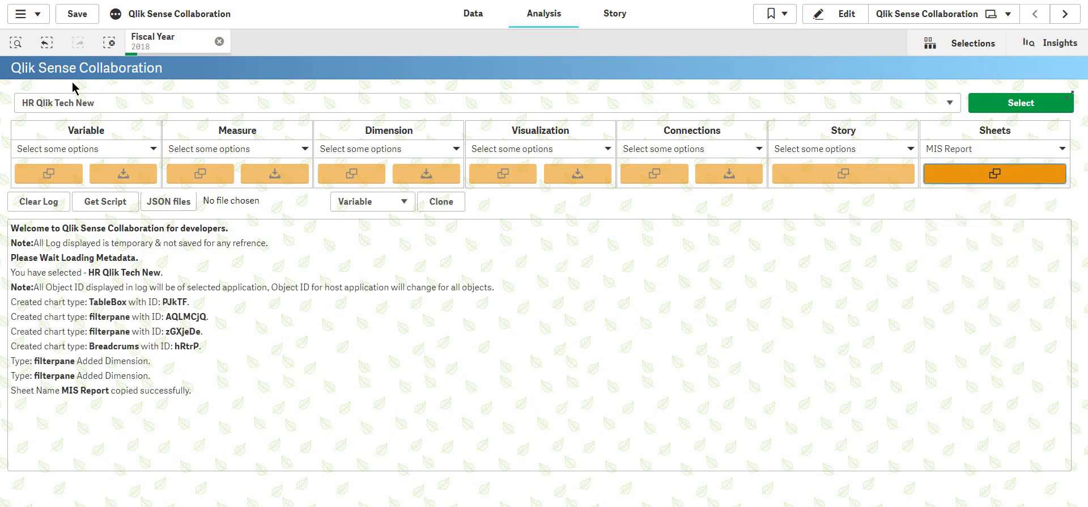
left_click(77, 14)
Open the cloned MIS Report sheet in edit mode and inspect the properties of its breadcrumb object.
left_click(989, 14)
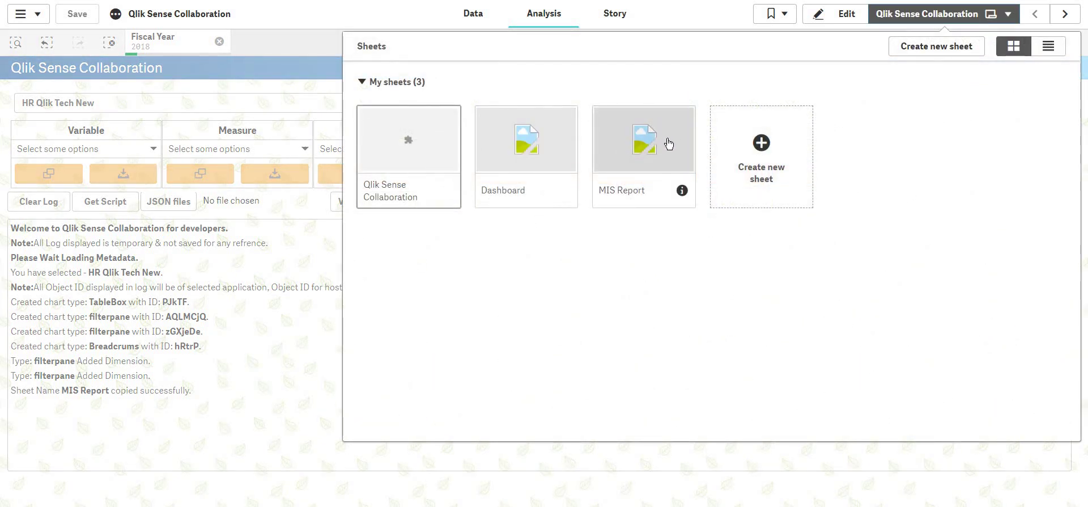
left_click(668, 144)
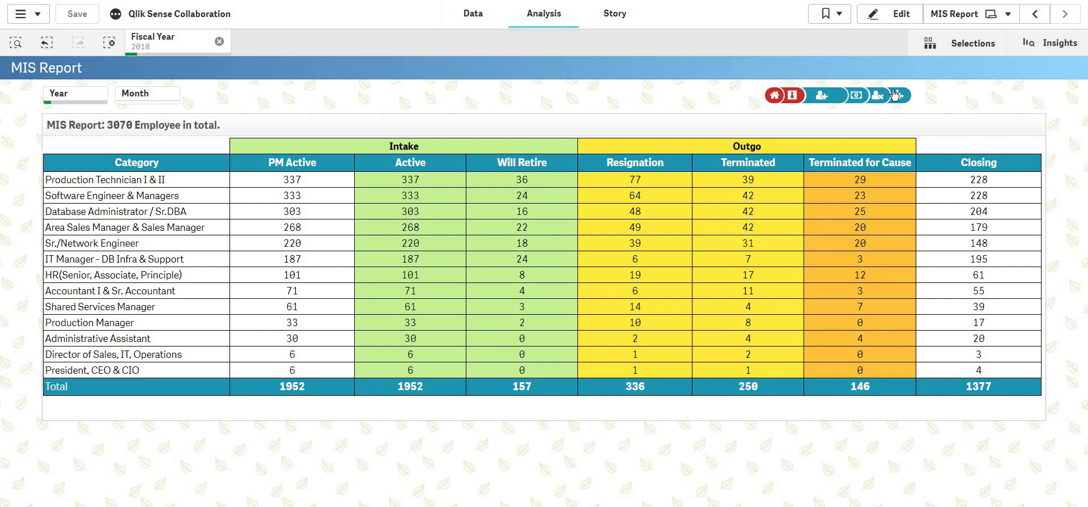
left_click(899, 15)
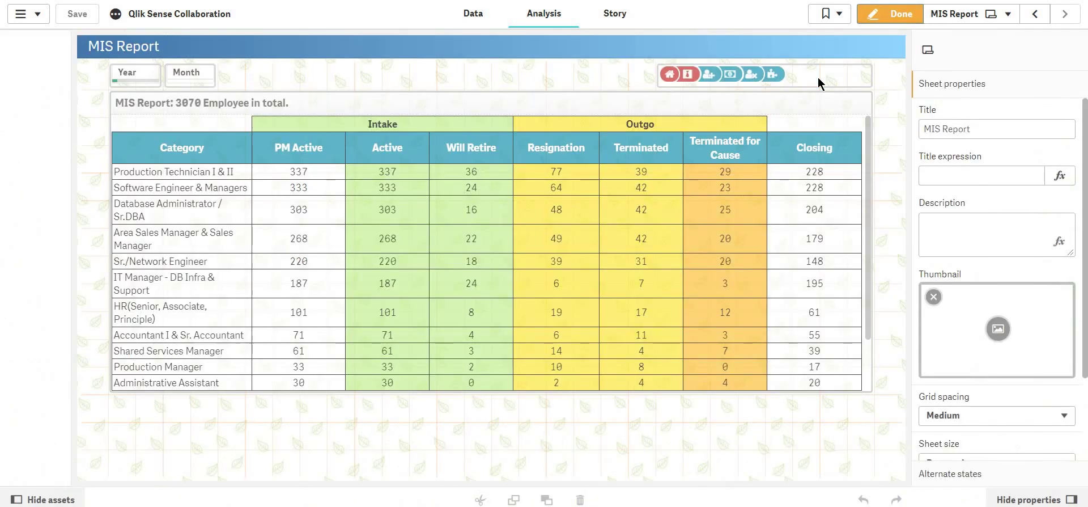
left_click(818, 83)
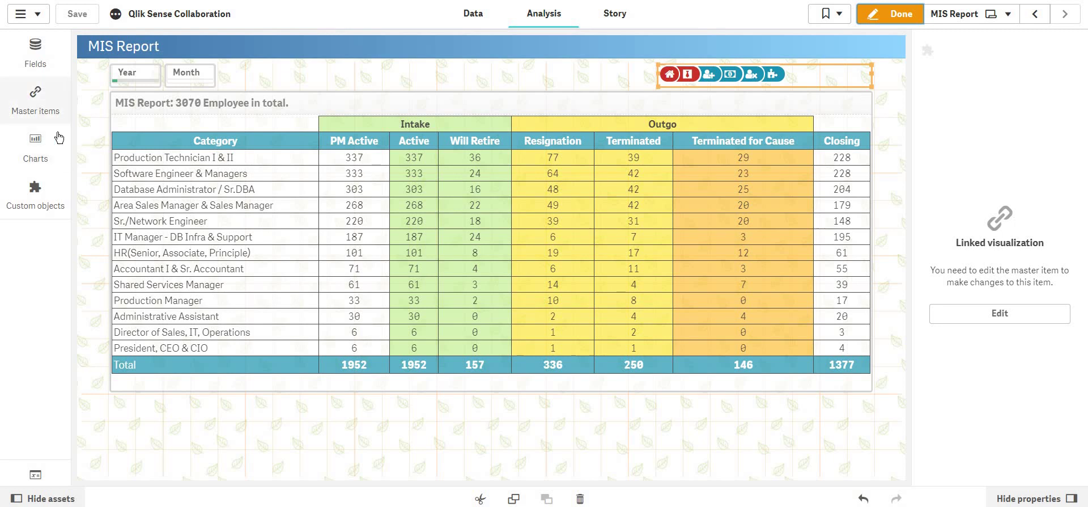
Examine the Breadcrumb and Filters master visualizations, leave edit mode and return to the Dashboard sheet.
left_click(36, 103)
left_click(108, 124)
left_click(180, 189)
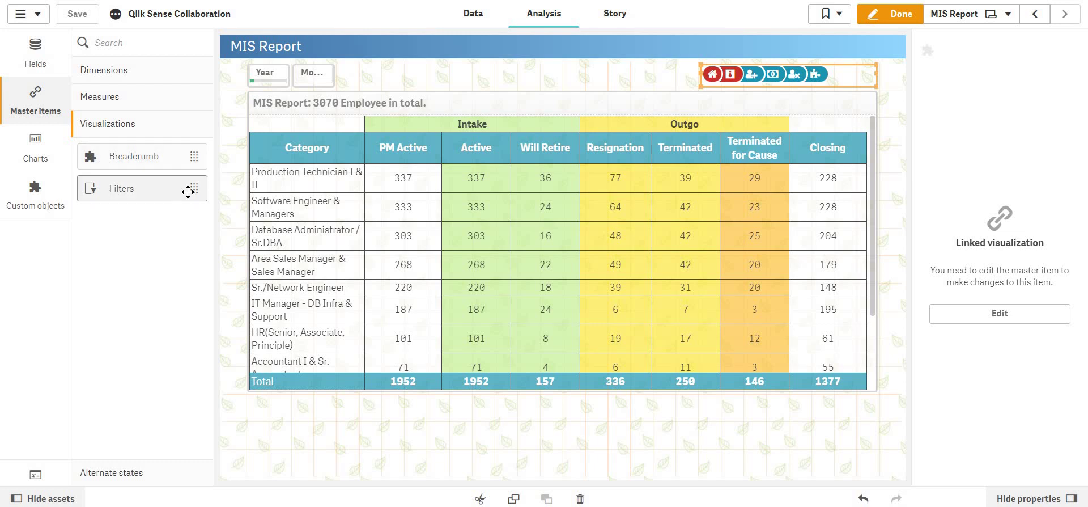
left_click(625, 72)
left_click(889, 14)
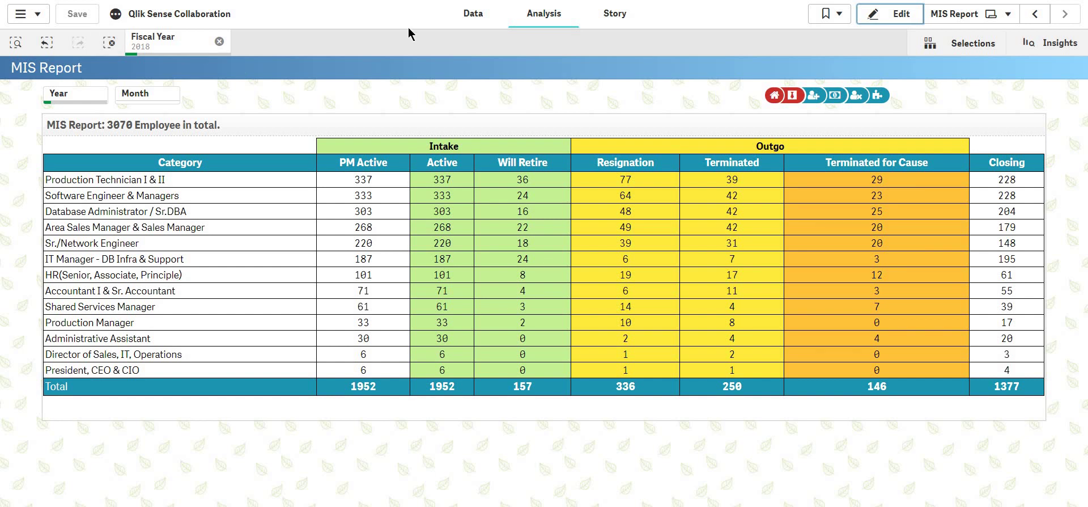
left_click(1044, 14)
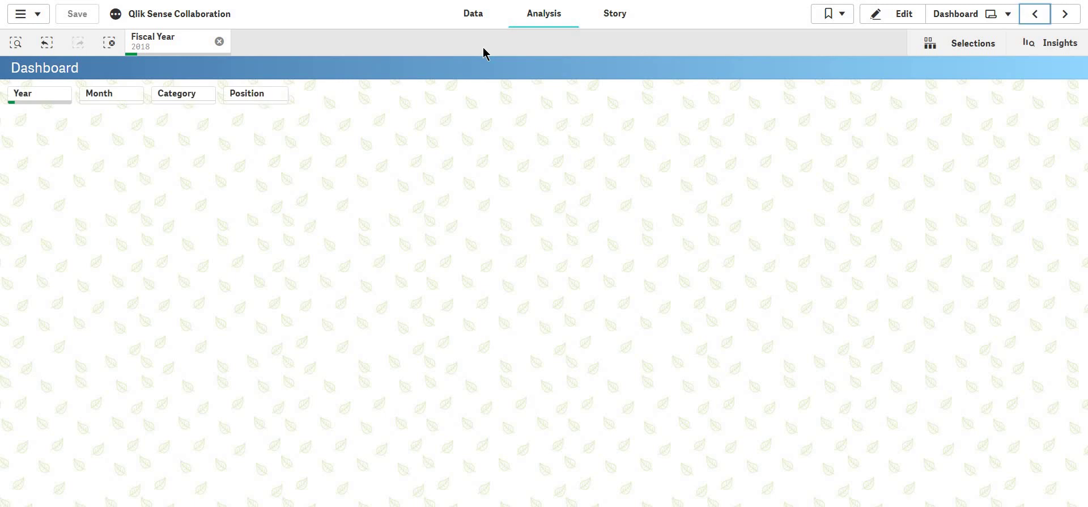